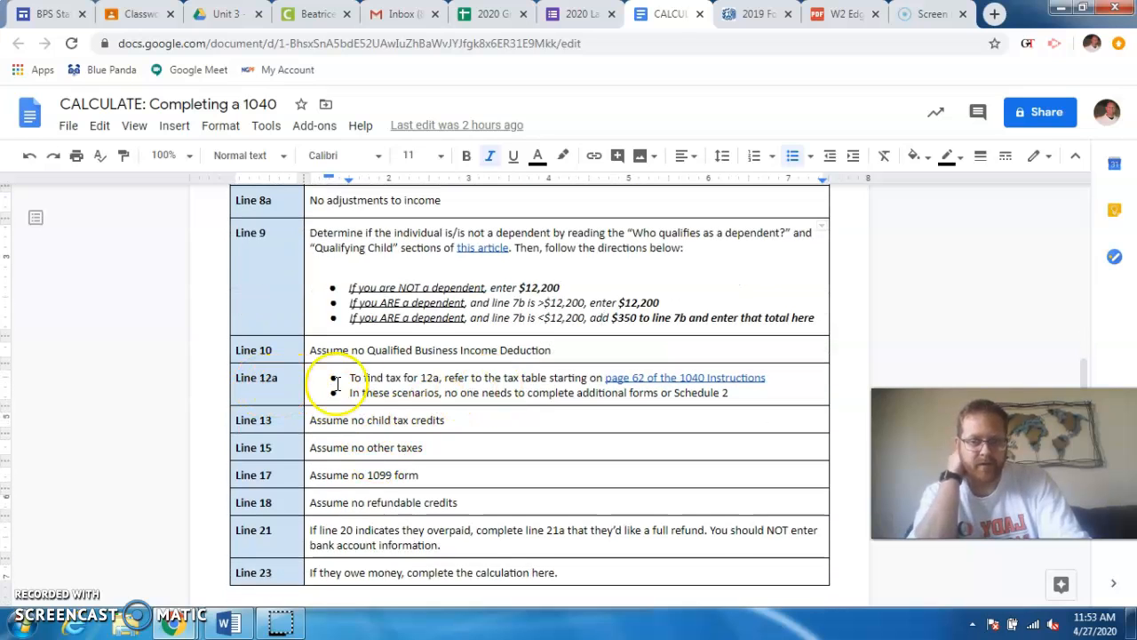
- Open the 1040 Instructions linked in the Line 12a row and find the 2019 Tax Table on page 62
click(655, 377)
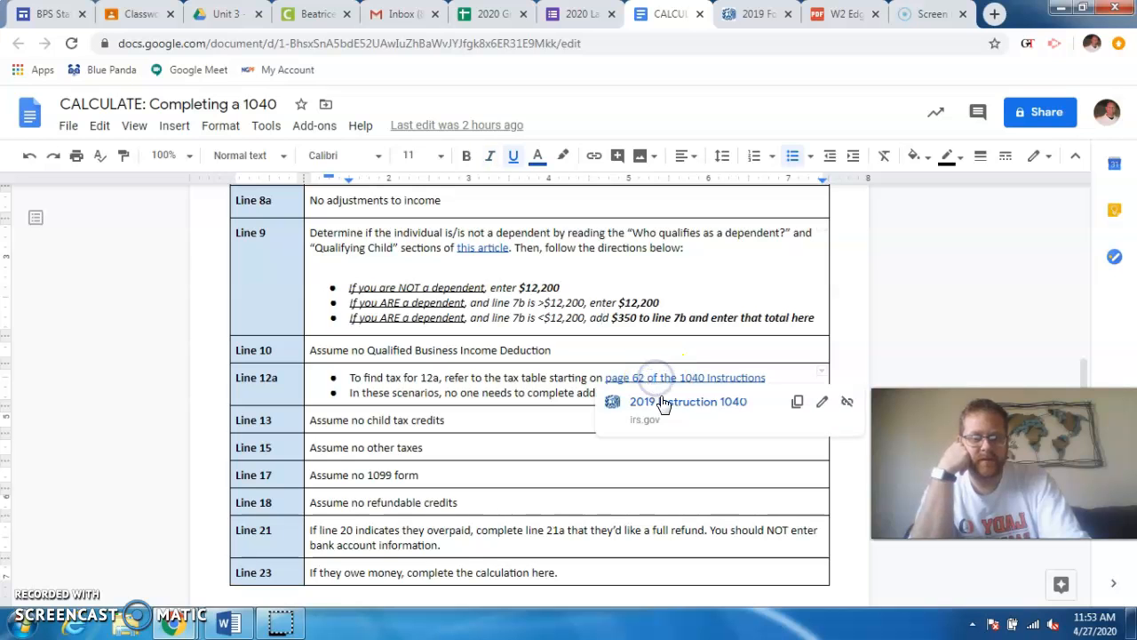
click(660, 402)
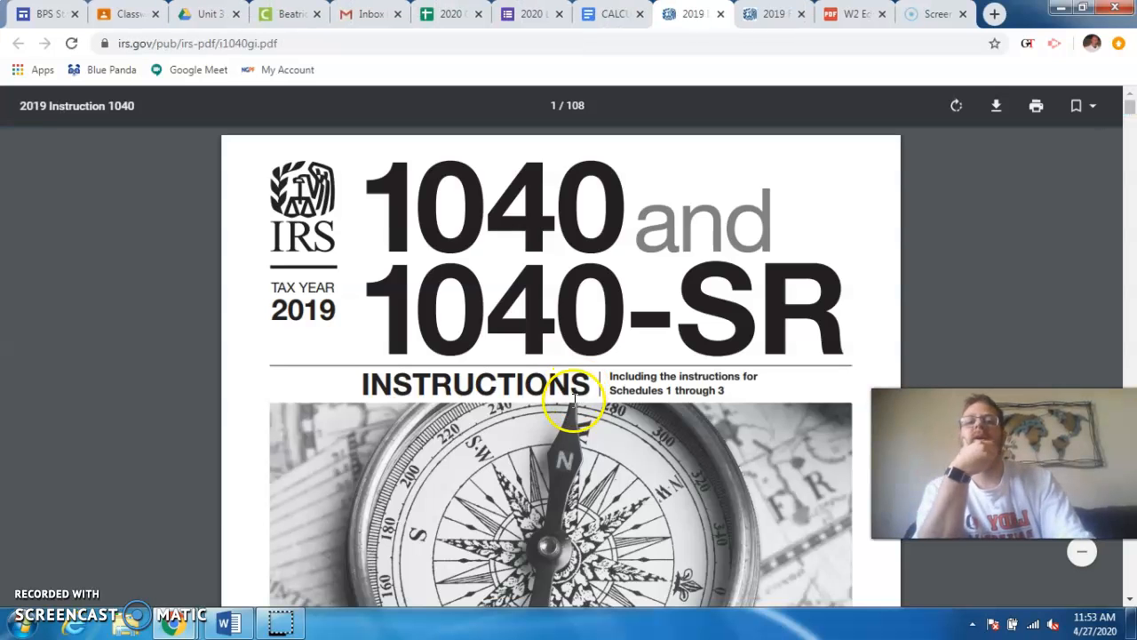
scroll(721, 297, down, 8)
drag(1129, 108, 1121, 330)
scroll(610, 299, down, 10)
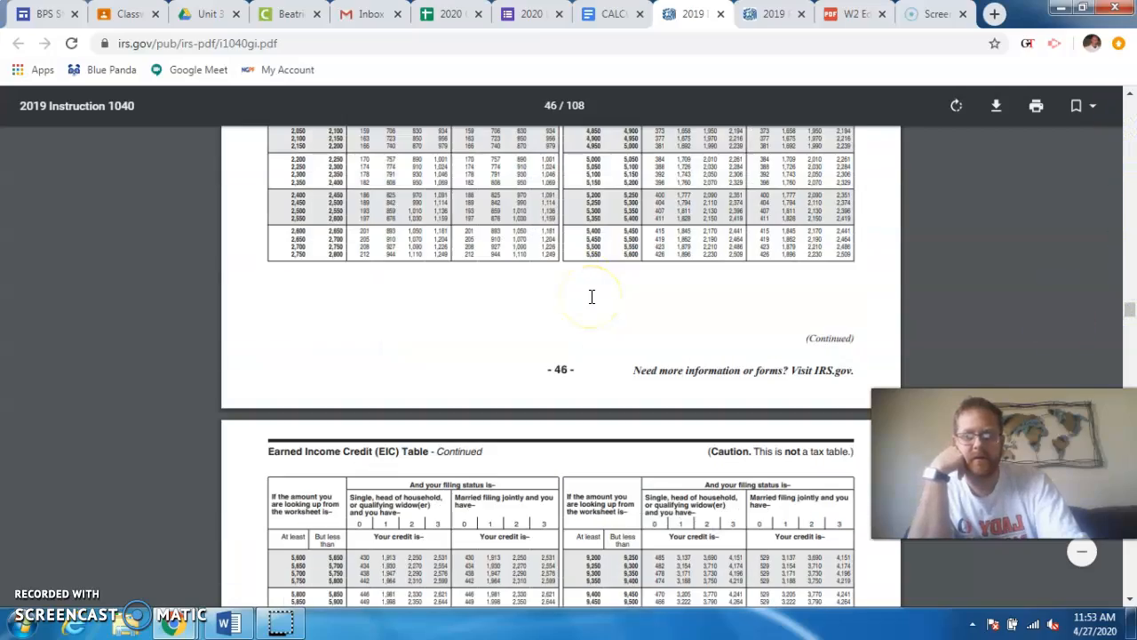
scroll(592, 296, down, 20)
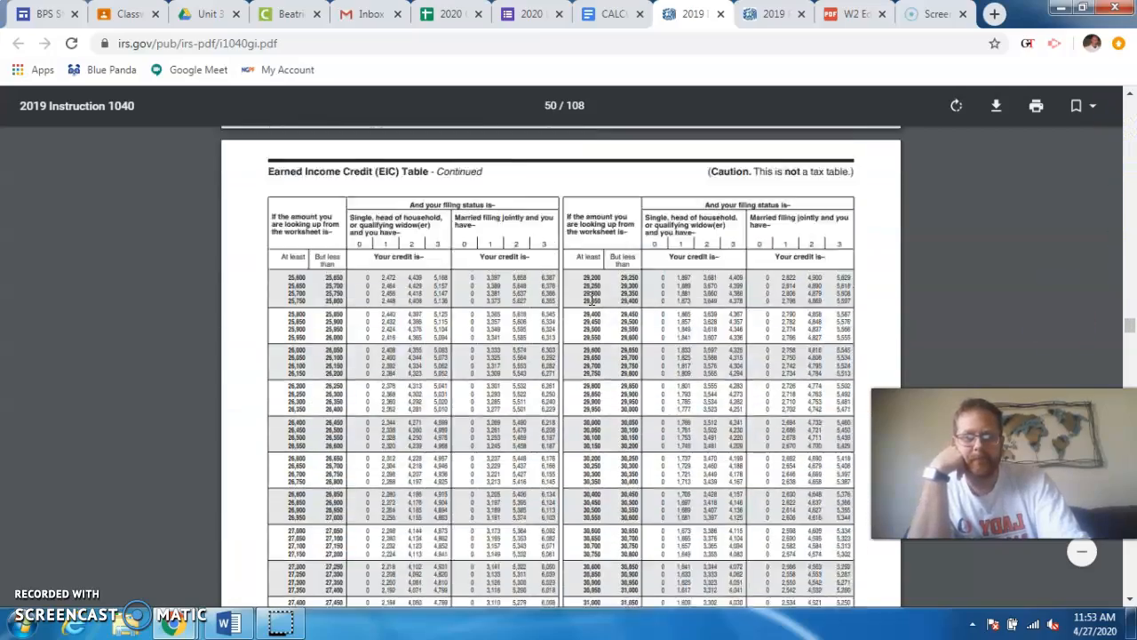
scroll(592, 299, down, 20)
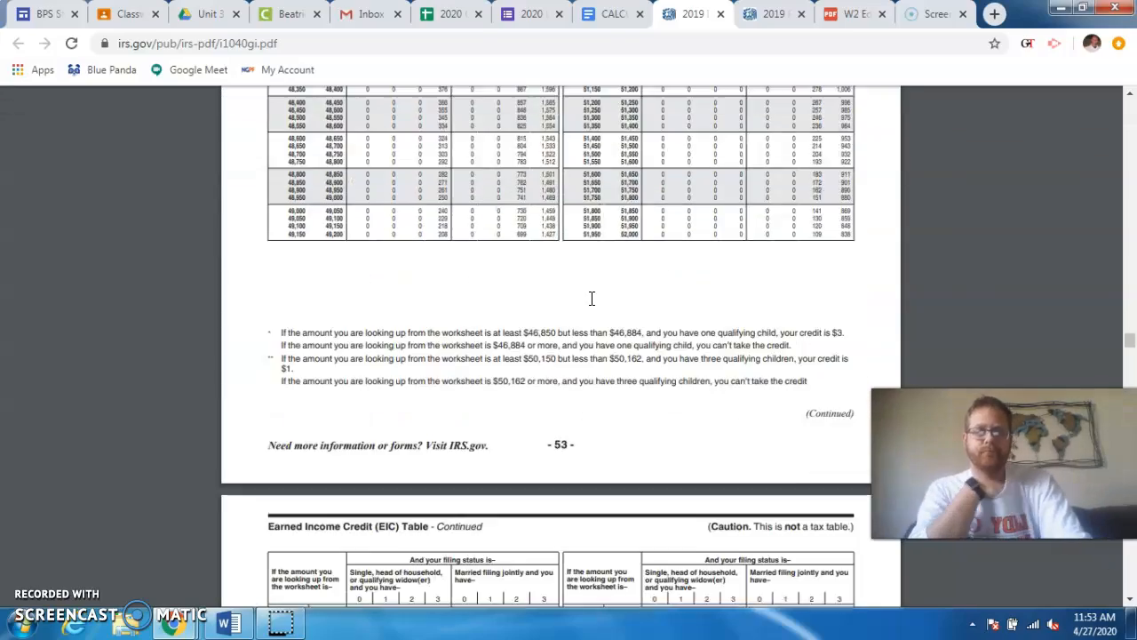
scroll(592, 299, down, 20)
scroll(591, 299, down, 20)
scroll(592, 298, down, 20)
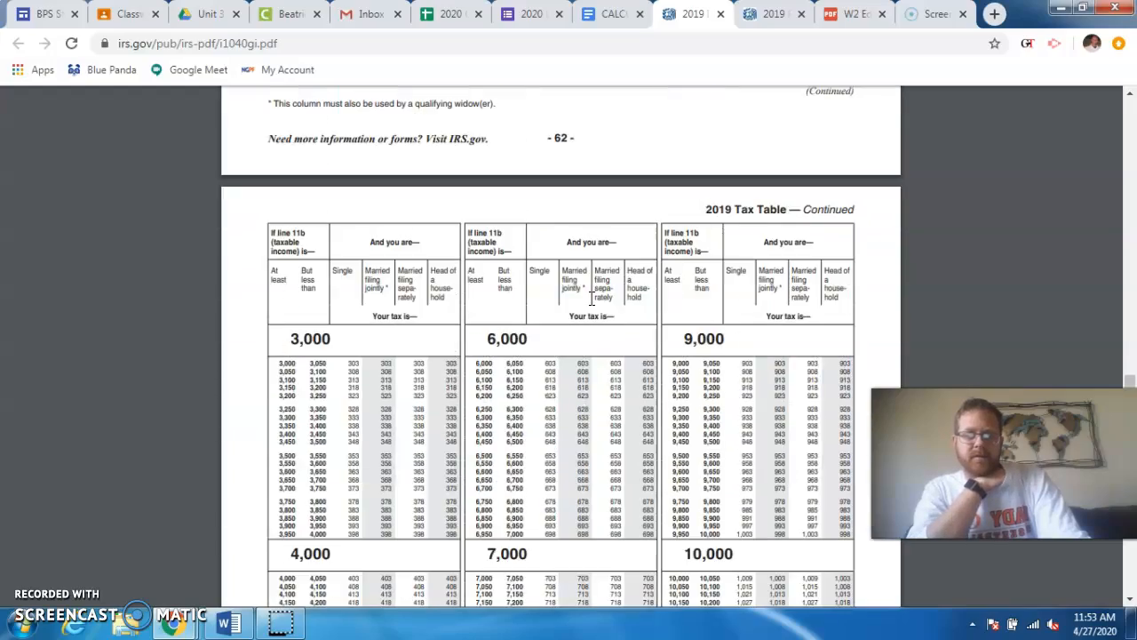
scroll(591, 298, up, 5)
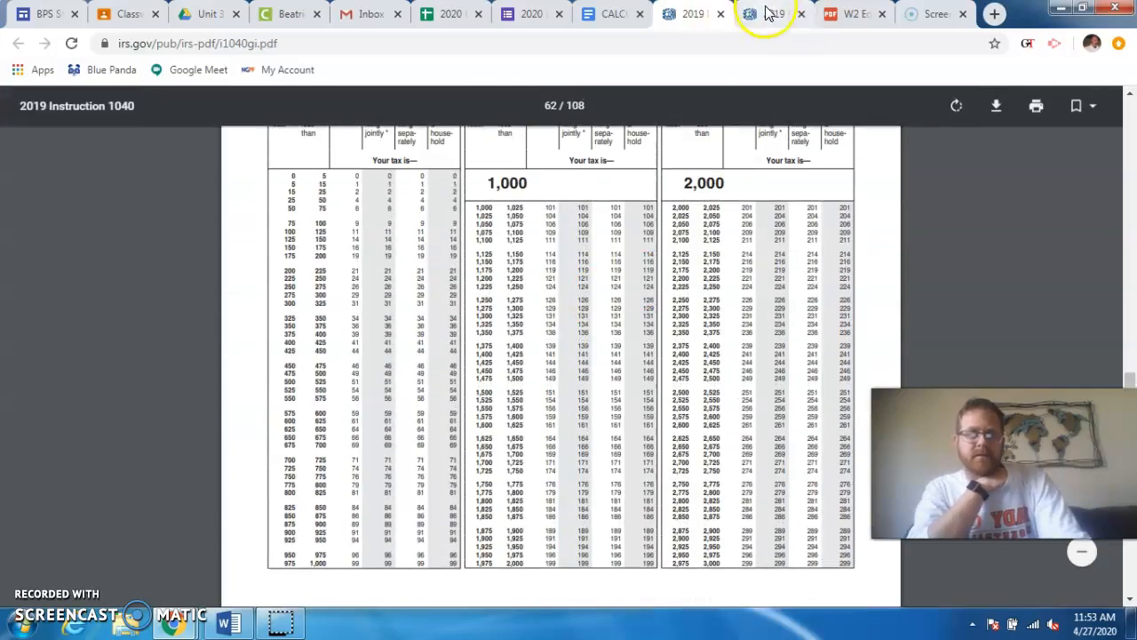
- Compare page 2 of Form 1040 with the Line 12a directions and examine the page 62 tax table enlarged
click(768, 14)
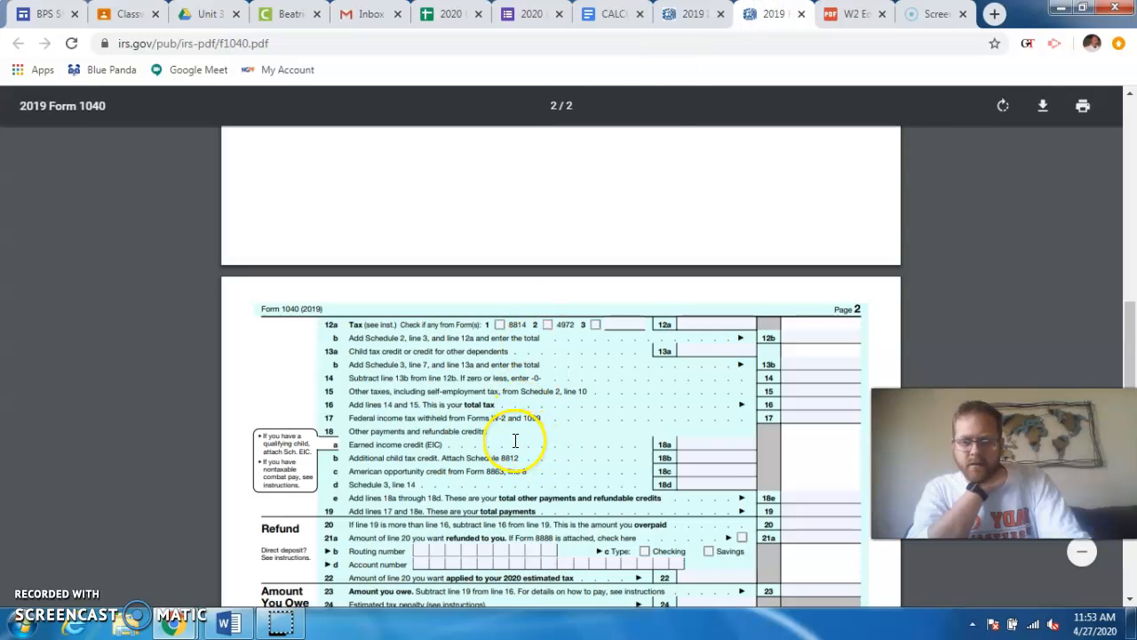
click(690, 13)
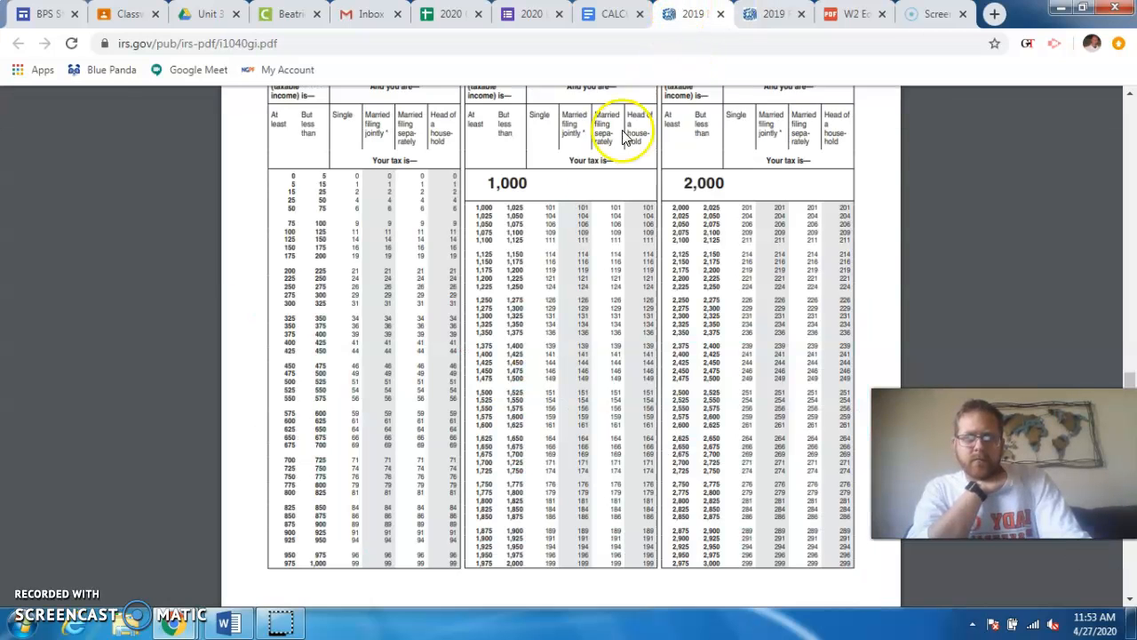
click(610, 13)
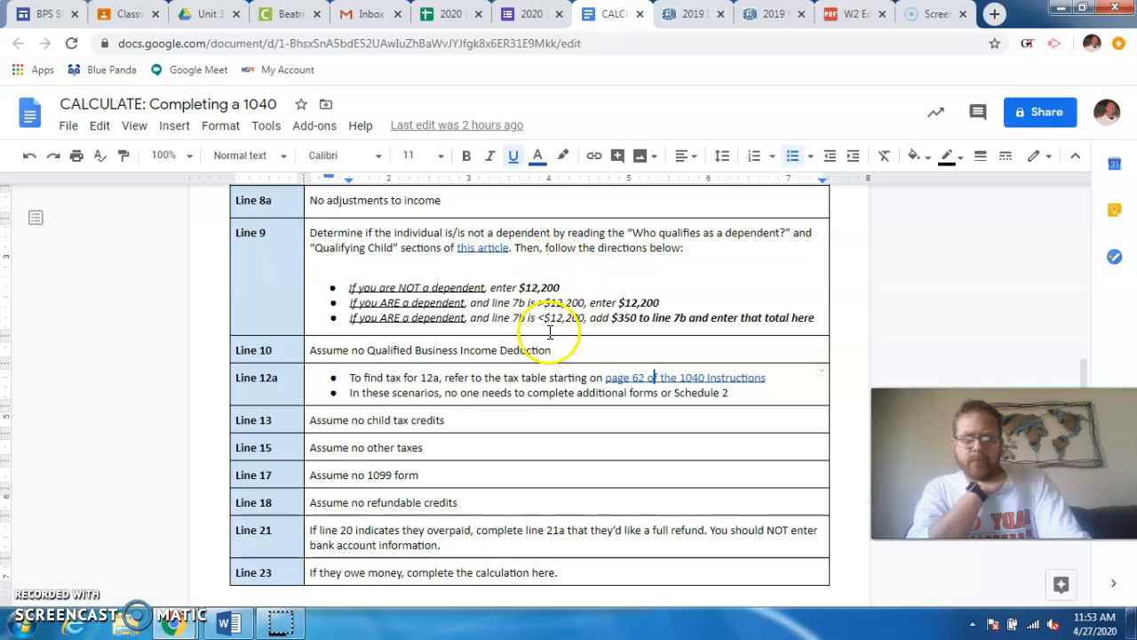
click(691, 14)
scroll(490, 437, up, 3)
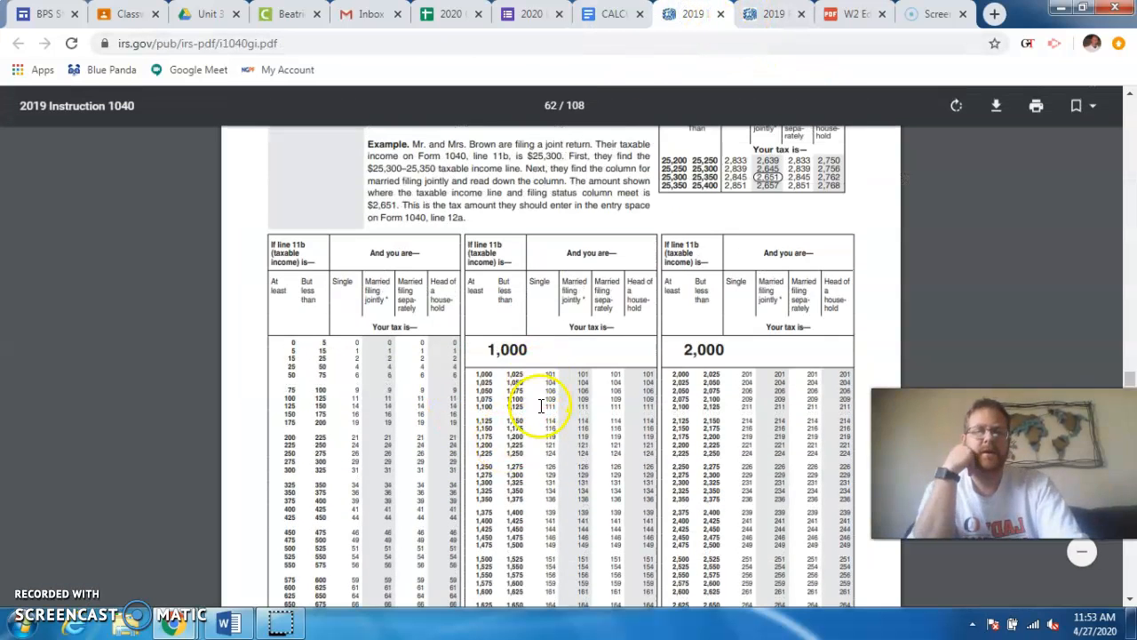
scroll(533, 423, down, 5)
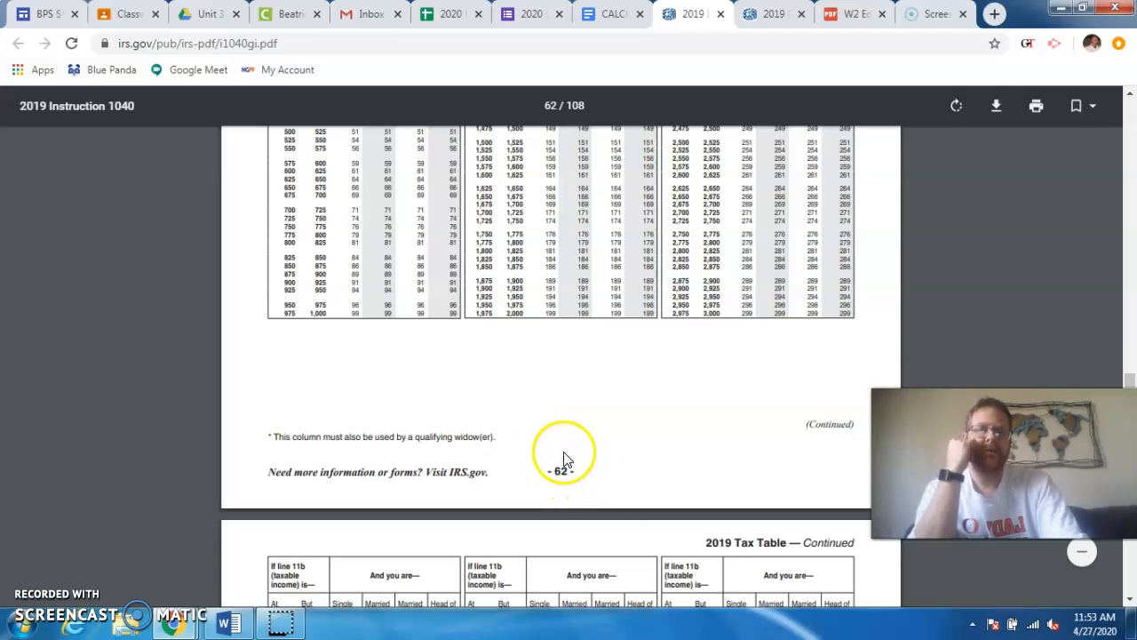
scroll(561, 418, up, 6)
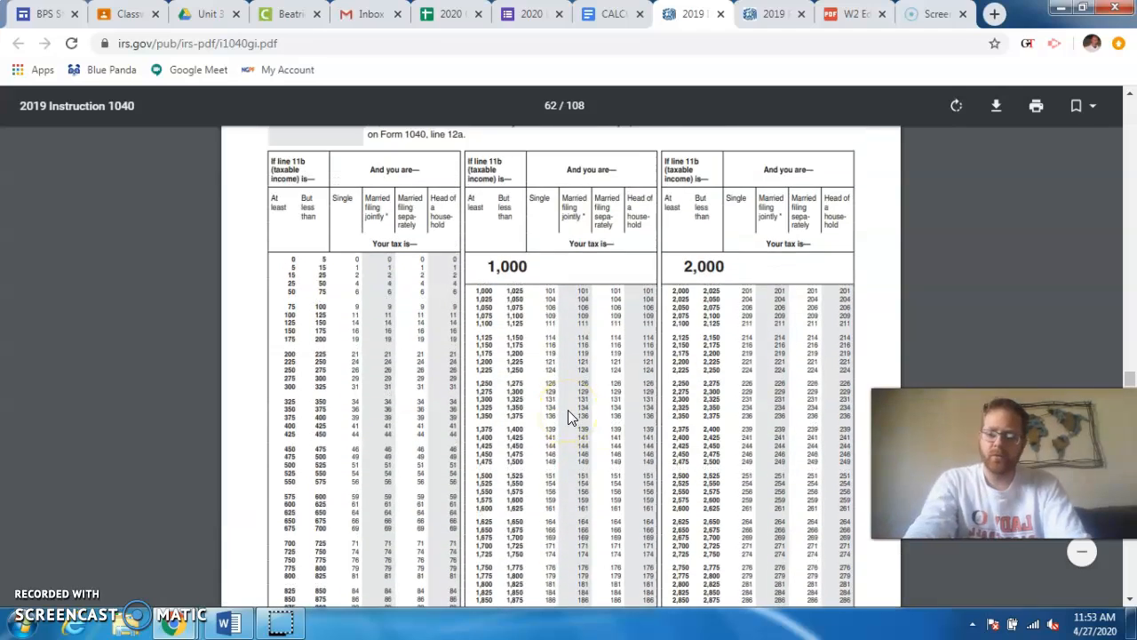
ctrl+scroll(568, 410, up, 1)
ctrl+scroll(527, 379, up, 1)
scroll(498, 338, up, 3)
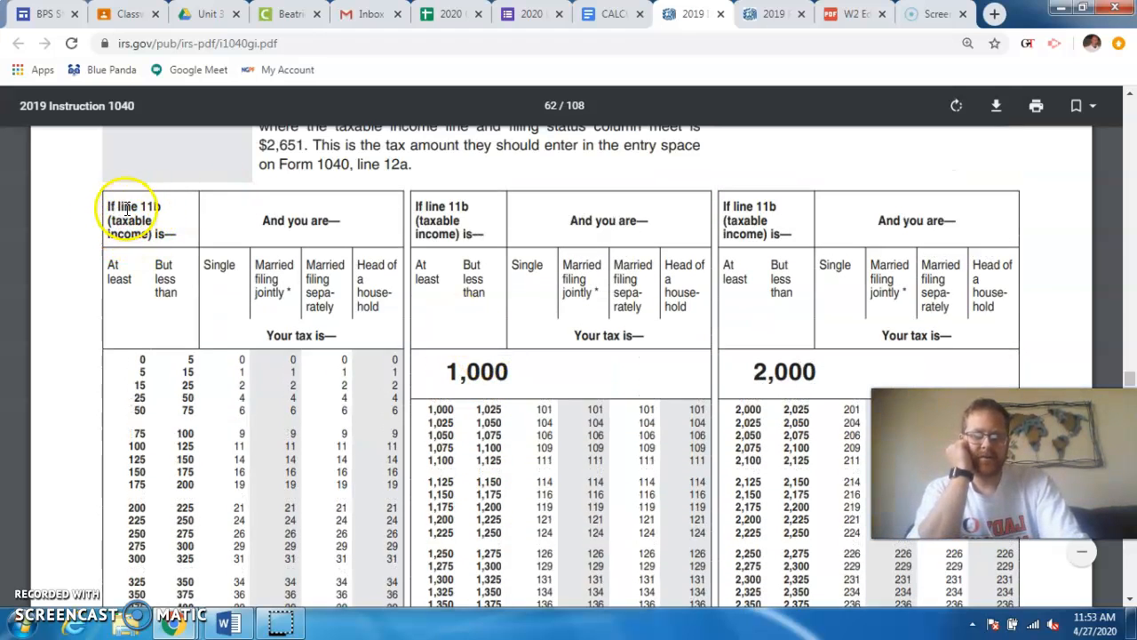
- Check the taxable income on line 11b of Form 1040 and look up its tax in the table's Single column
click(763, 16)
scroll(702, 221, up, 4)
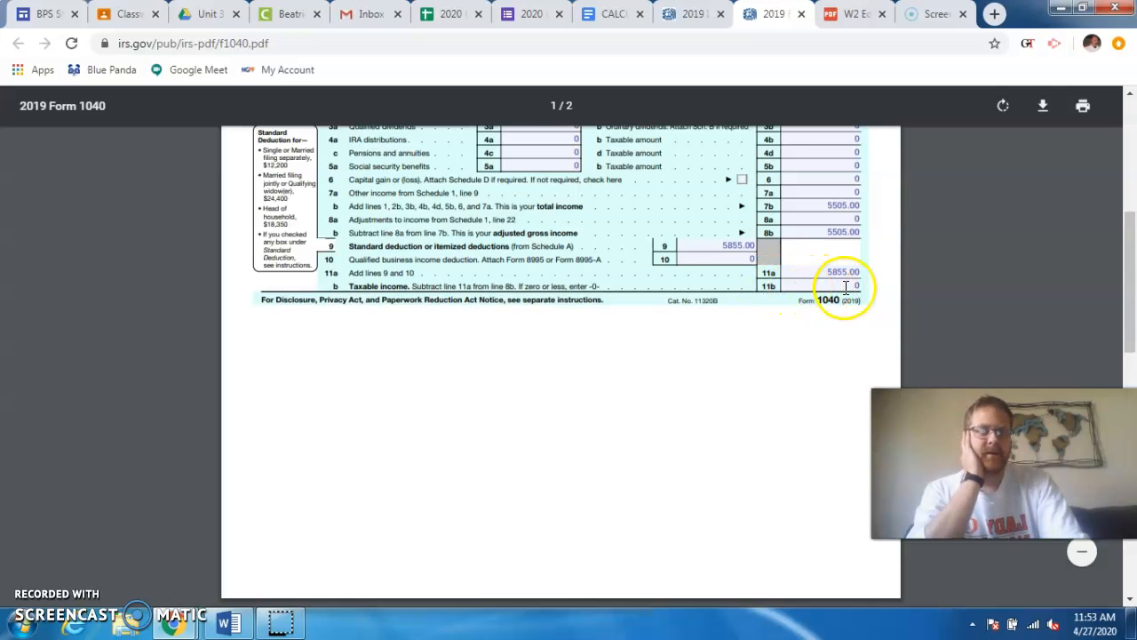
click(691, 14)
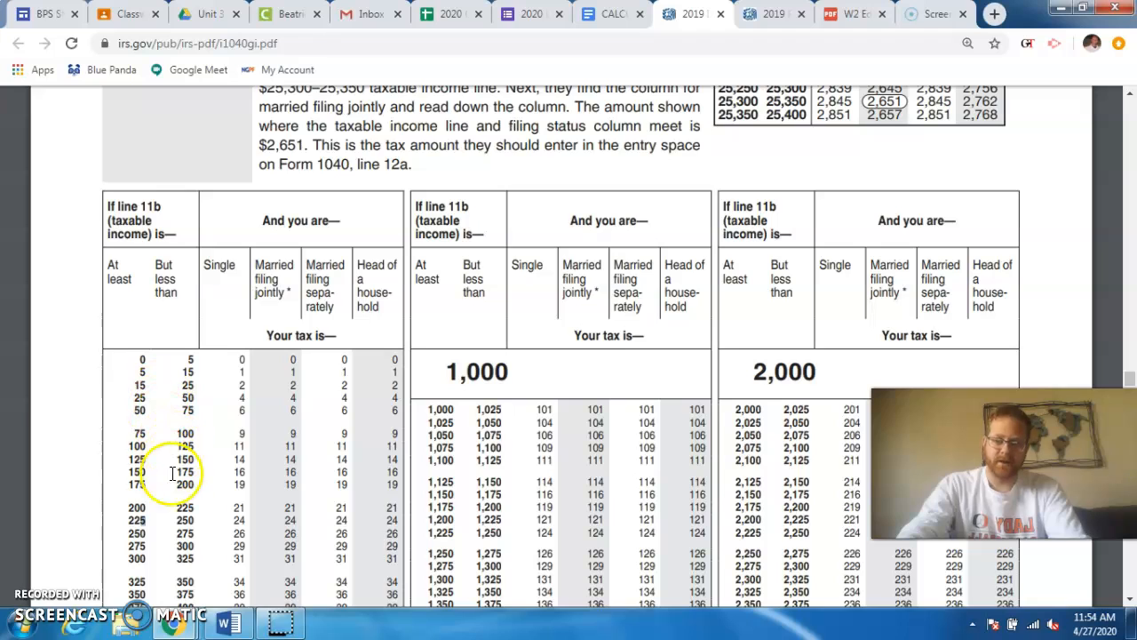
click(141, 359)
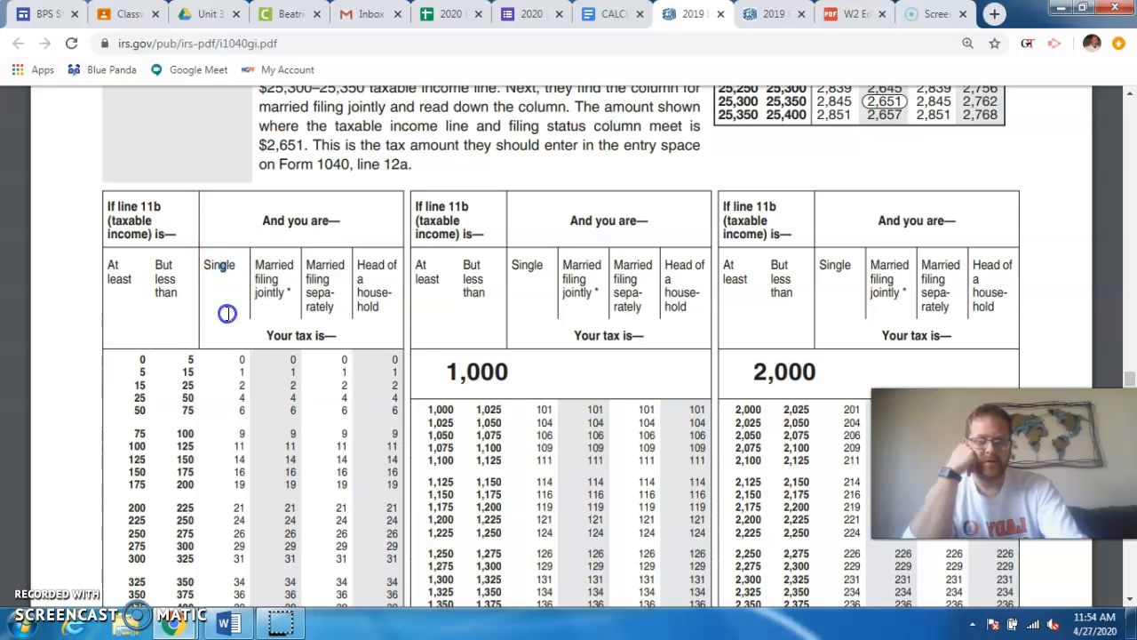
drag(228, 313, 229, 348)
click(229, 342)
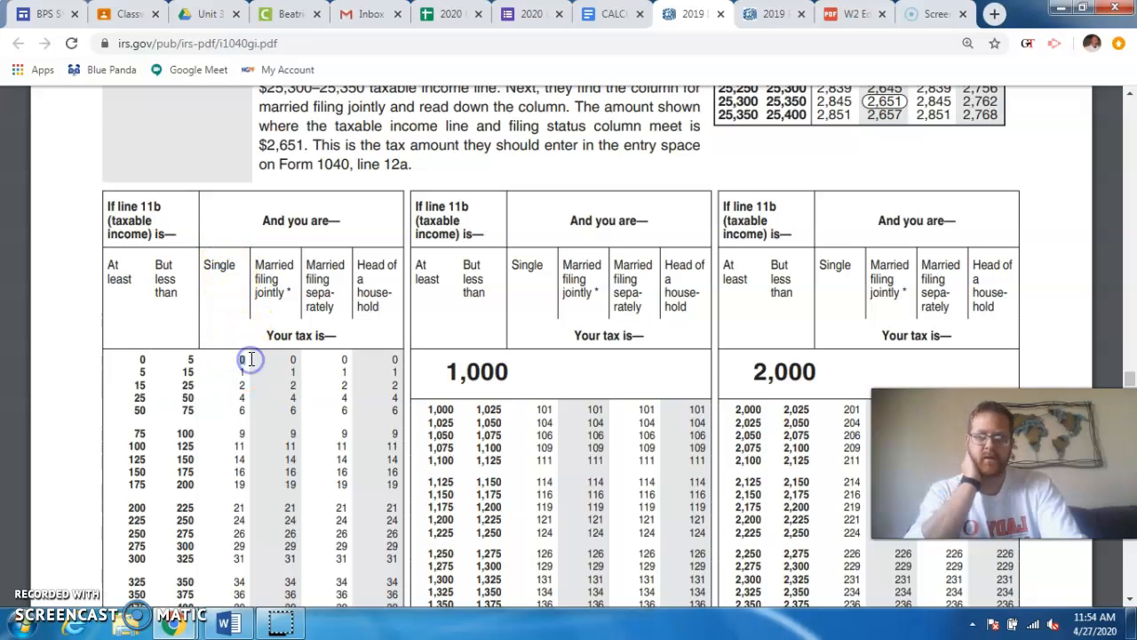
- Enter 0 on lines 12a and 12b of Form 1040, checking the Line 12a directions for additional forms or Schedule 2
click(777, 13)
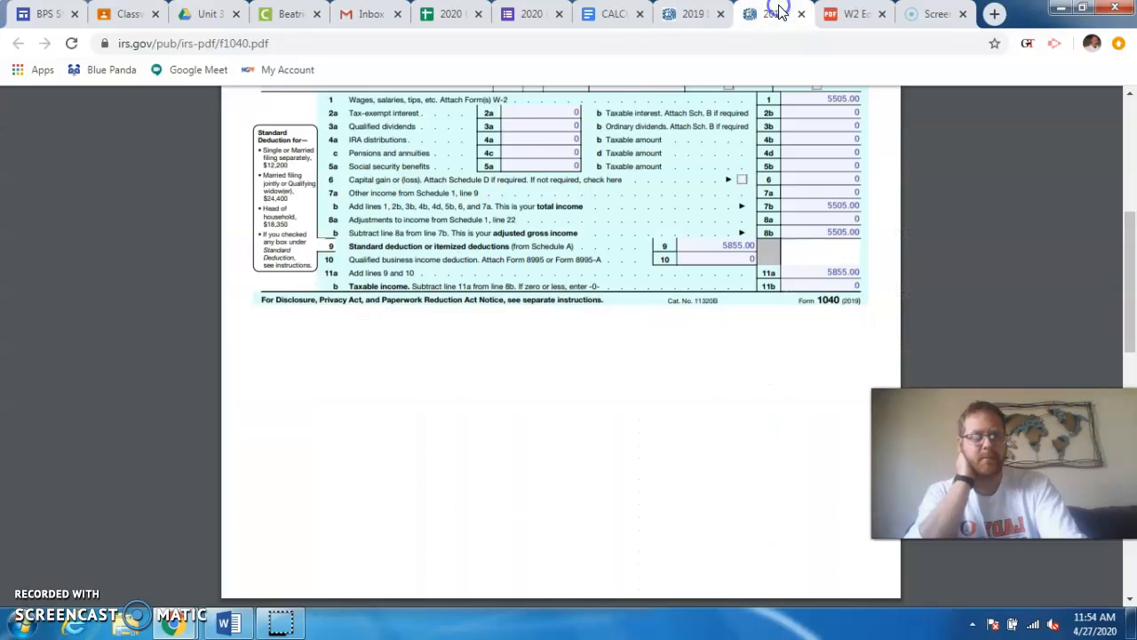
scroll(810, 267, down, 3)
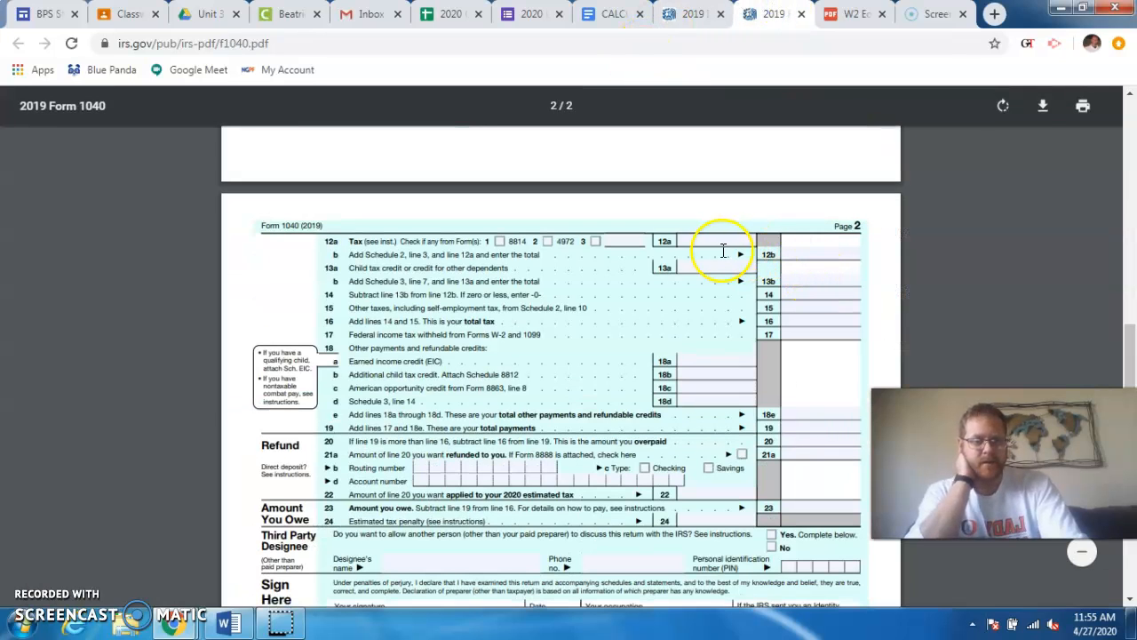
click(711, 245)
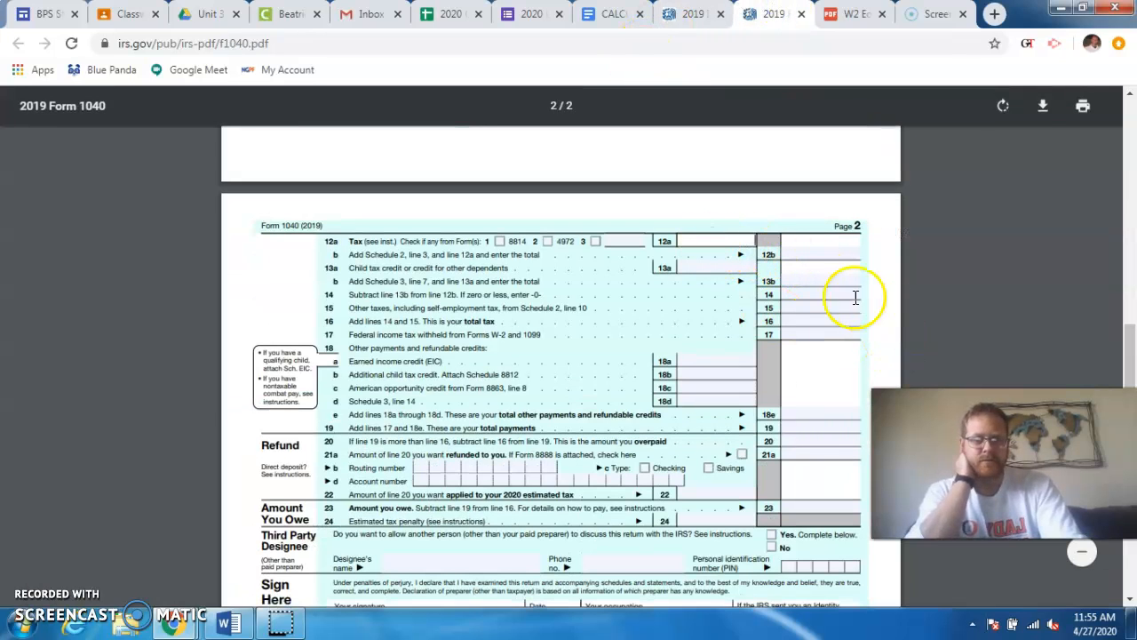
click(673, 13)
click(613, 13)
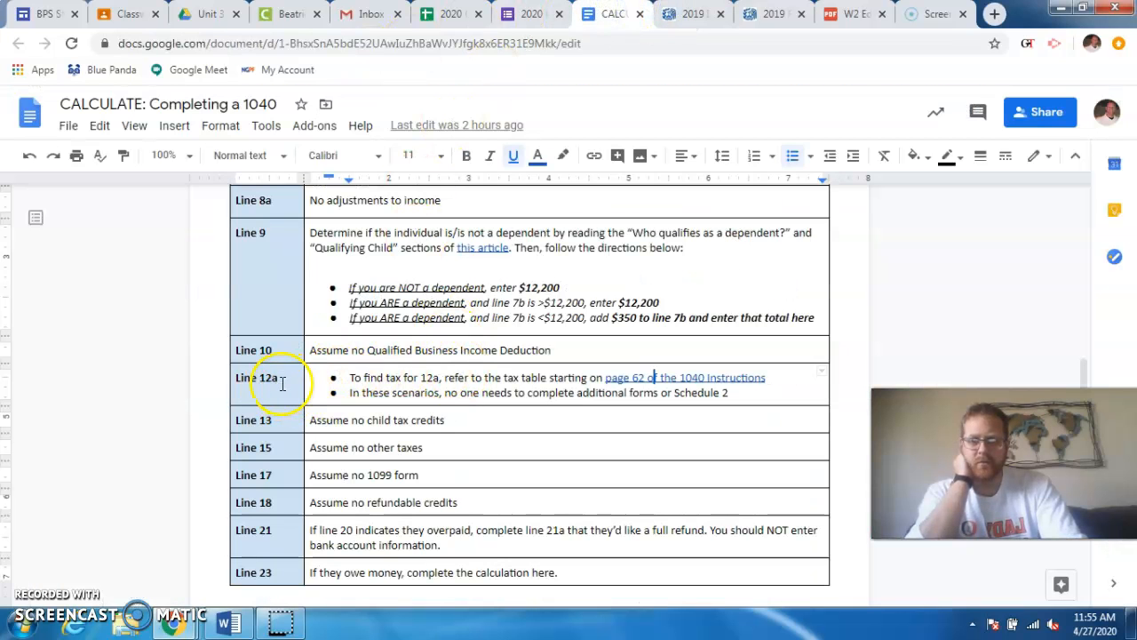
click(765, 13)
click(712, 241)
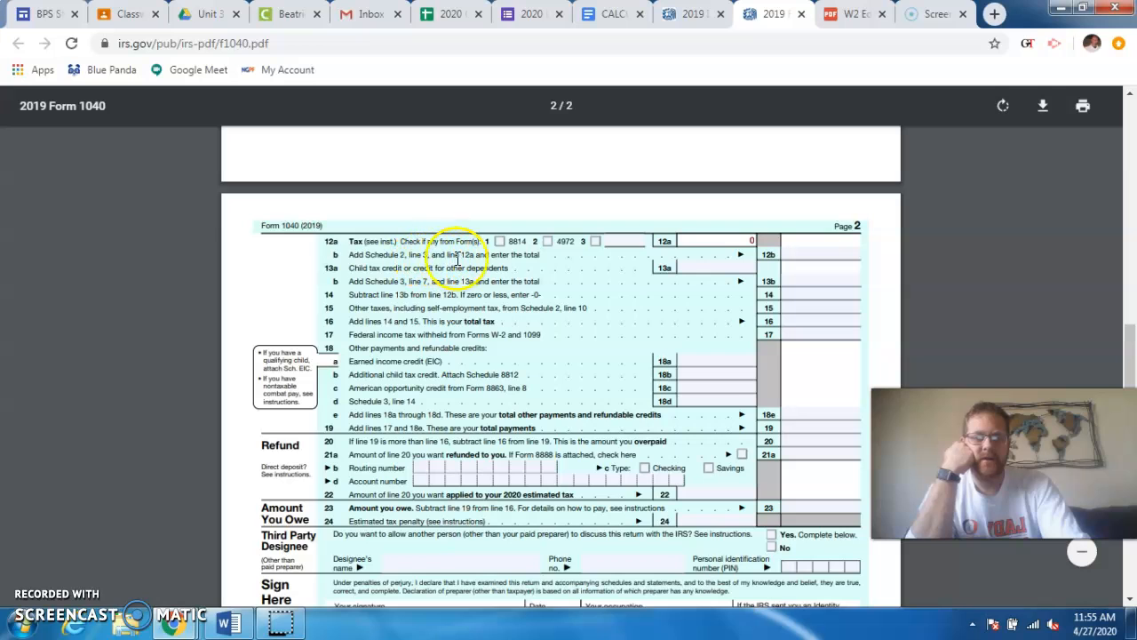
click(802, 256)
text(0)
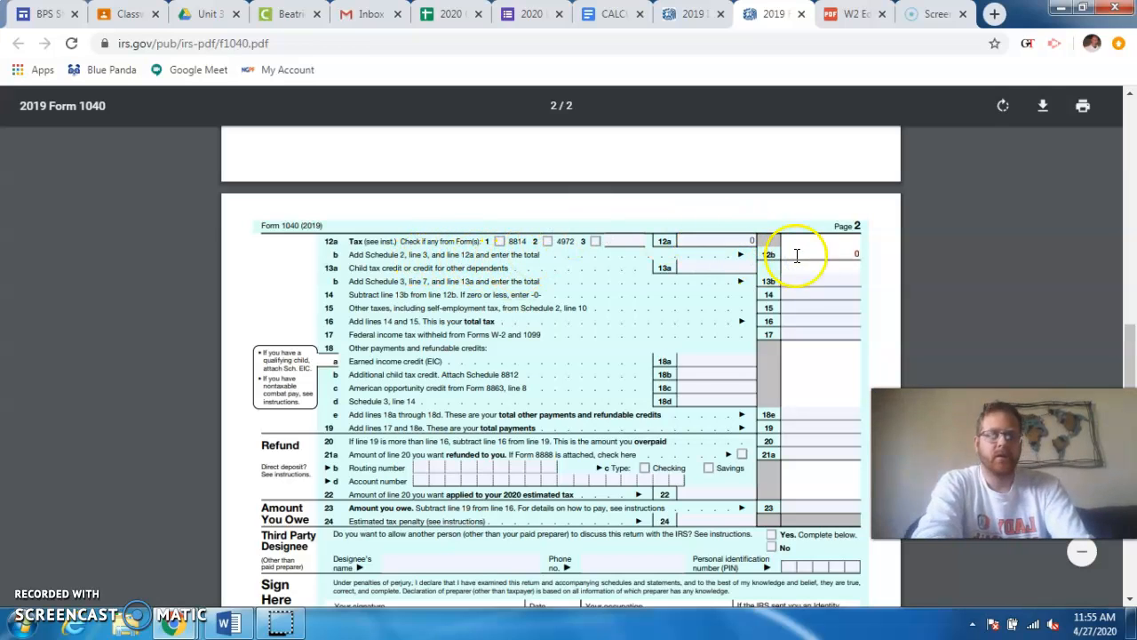
- Check the Line 13 directions and enter 0 on lines 13a, 13b and 14 of Form 1040
click(609, 15)
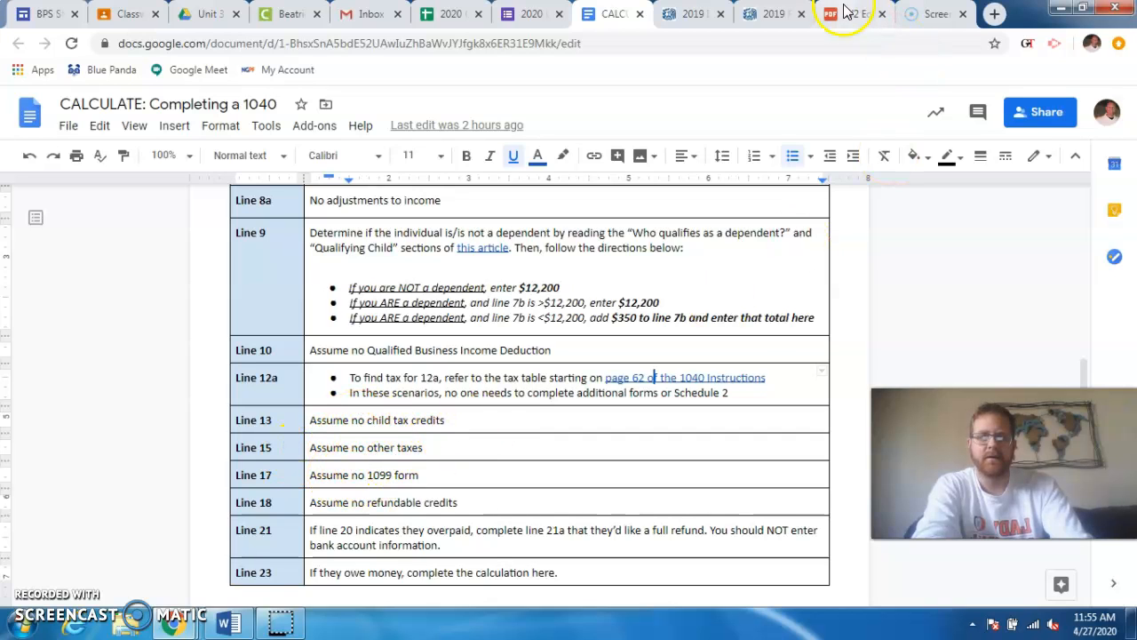
click(764, 14)
click(708, 269)
click(820, 282)
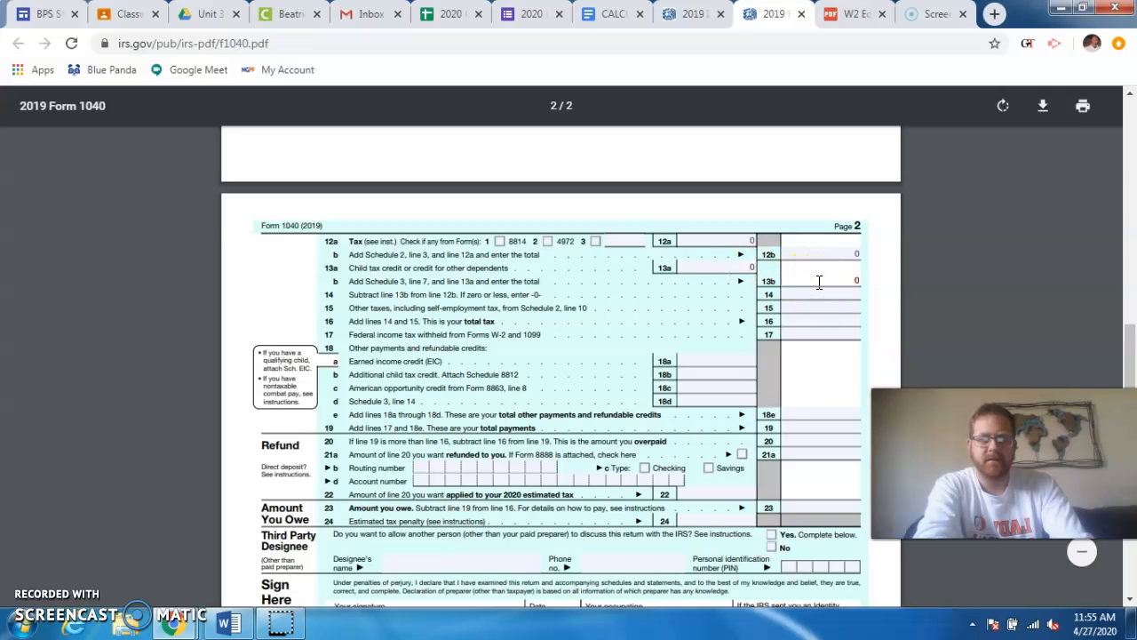
click(815, 294)
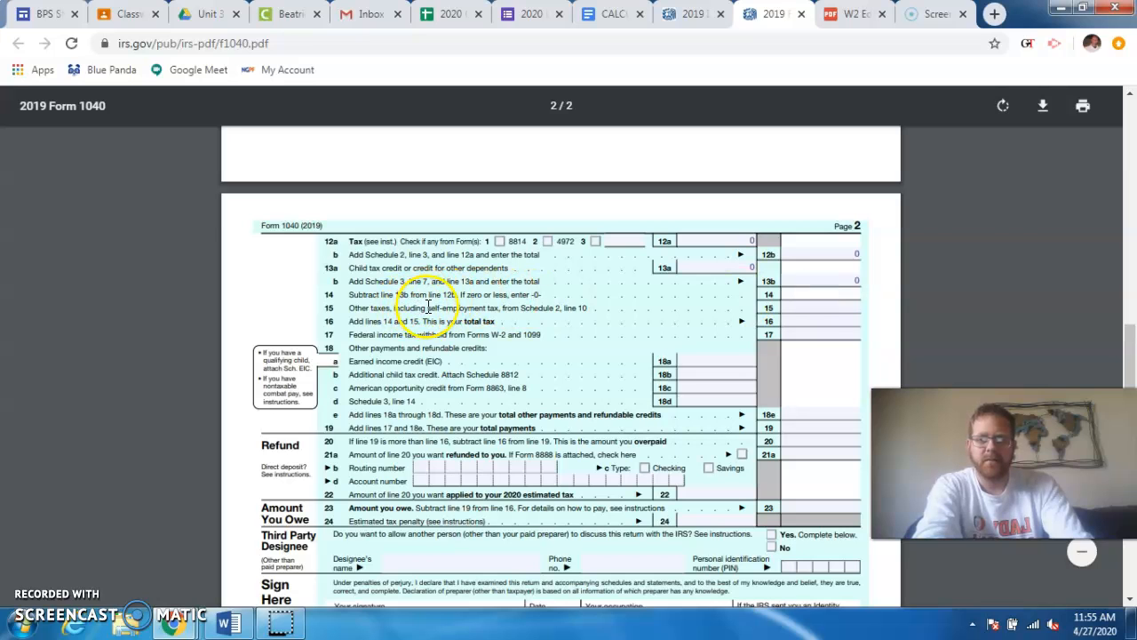
click(810, 295)
- Check the Line 15 directions and enter 0 for other taxes on line 15 and total tax on line 16
click(803, 307)
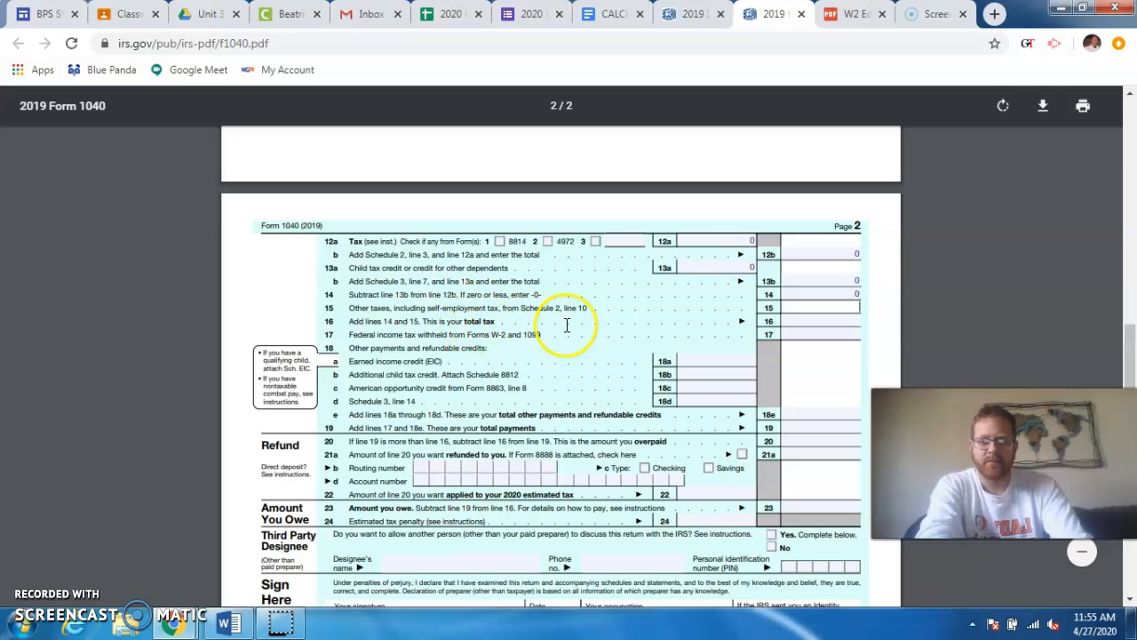
click(604, 14)
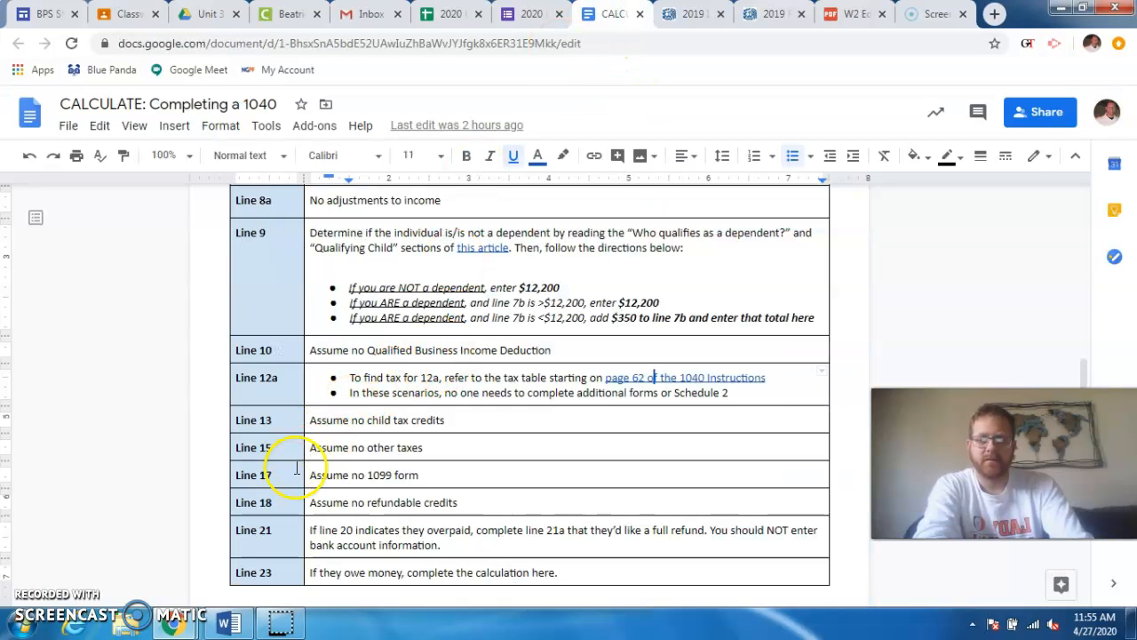
click(776, 16)
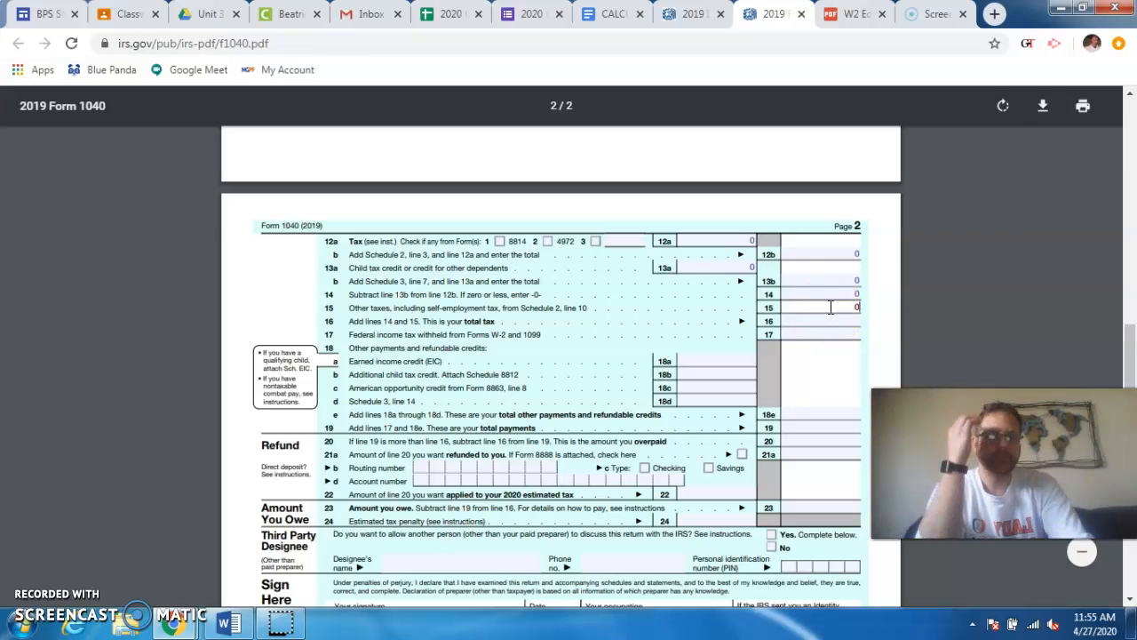
click(351, 342)
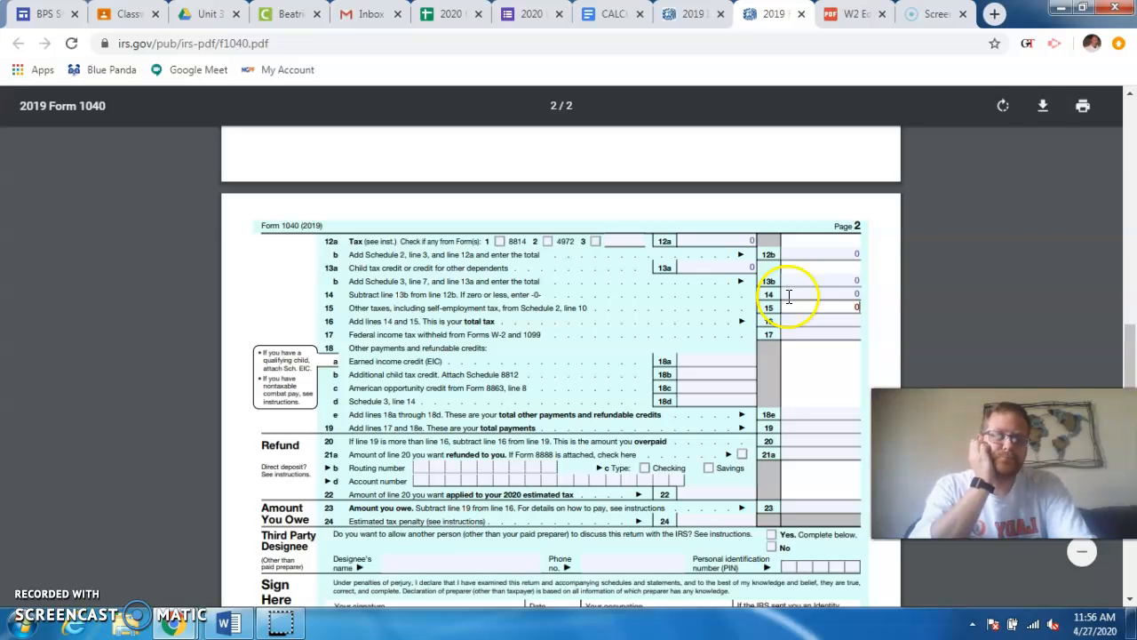
click(838, 322)
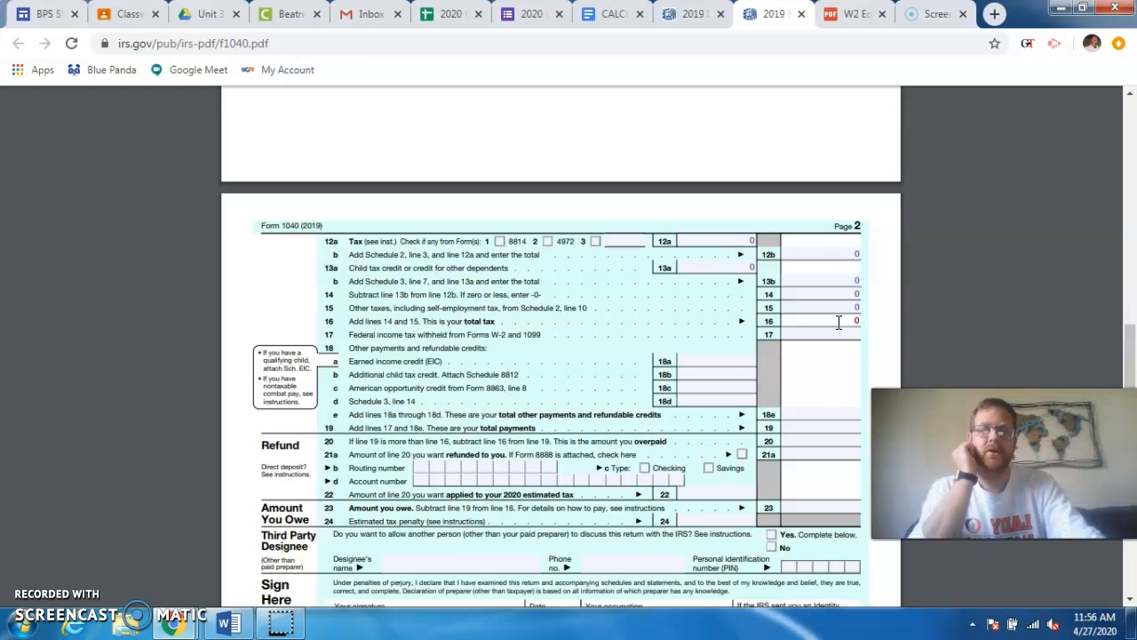
- Check the Line 17 directions in the assignment document against the W-2 and 1099 wording of line 17 on Form 1040
click(613, 14)
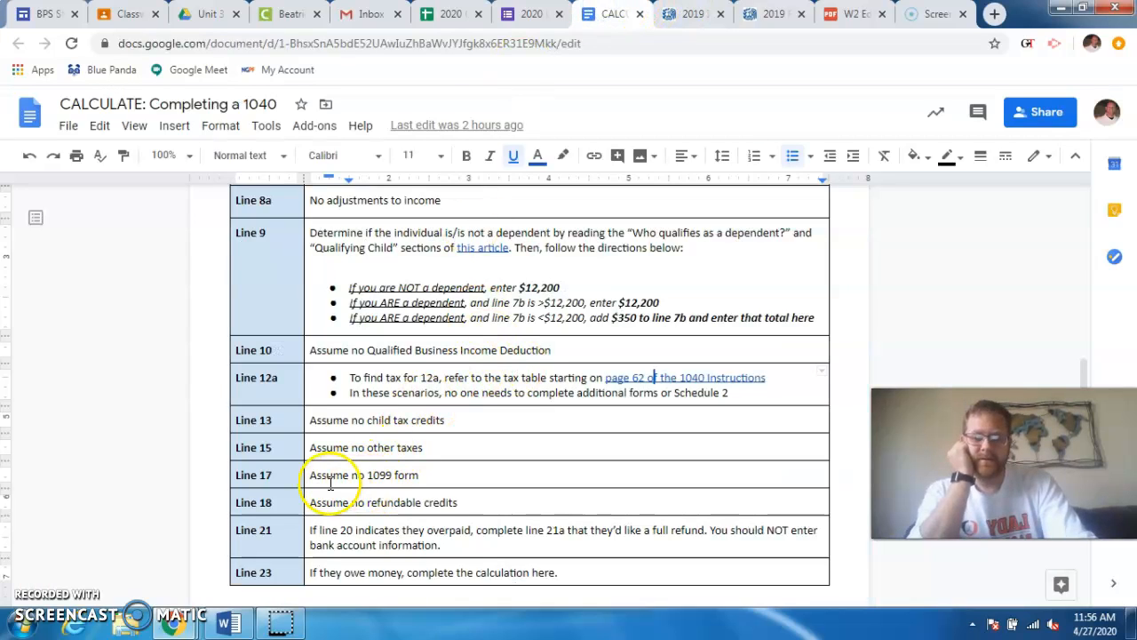
drag(420, 476, 341, 478)
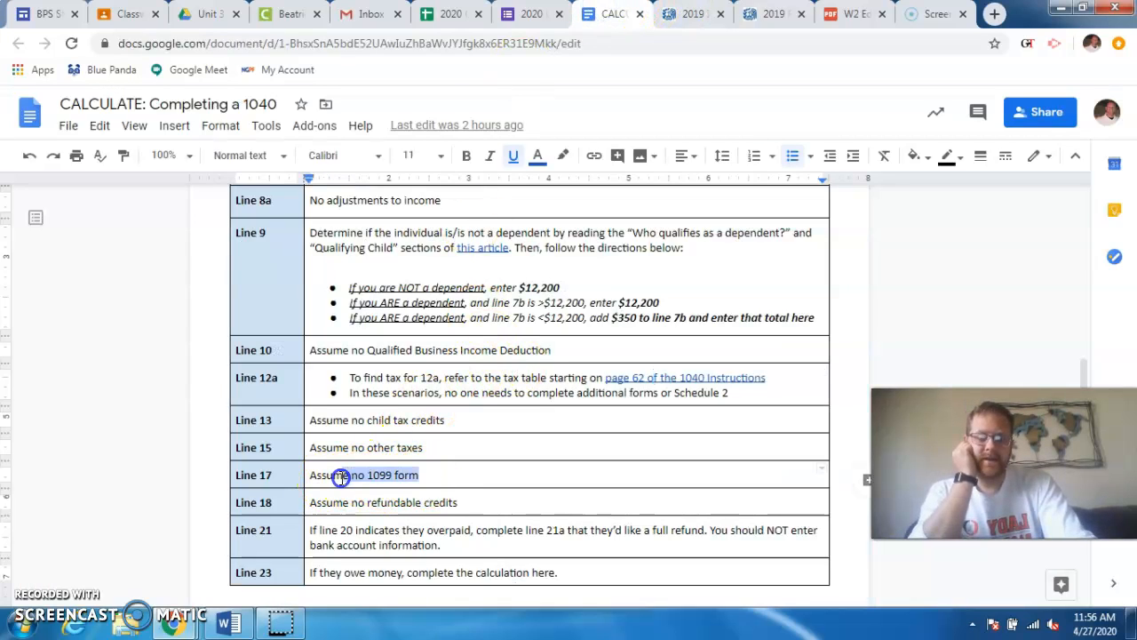
click(435, 475)
click(637, 256)
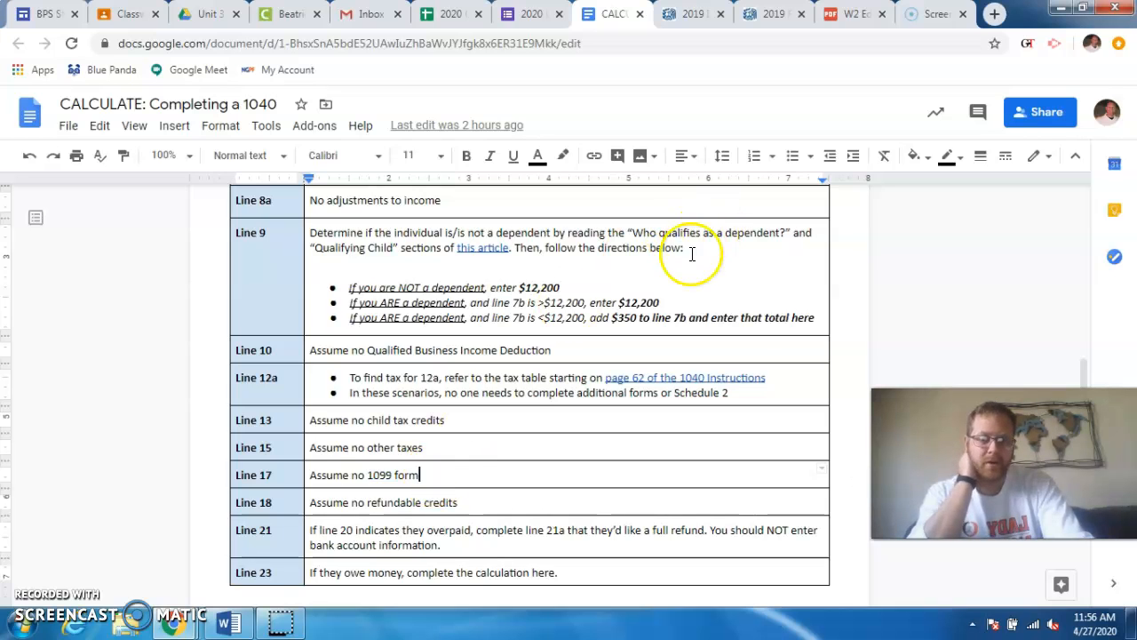
click(764, 13)
click(547, 335)
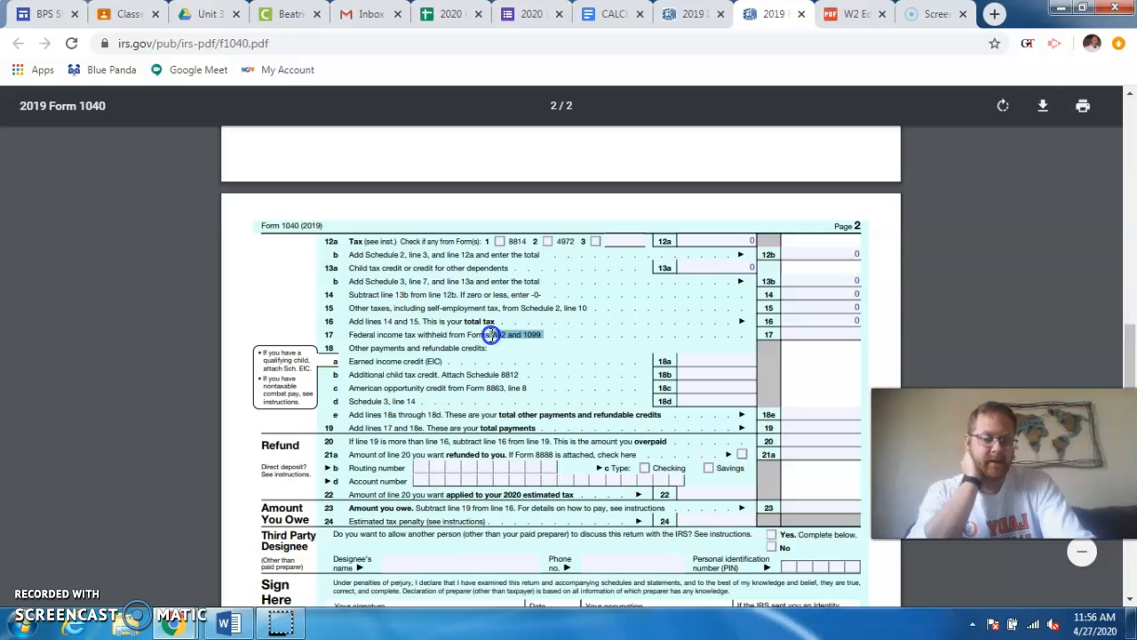
drag(490, 335, 490, 335)
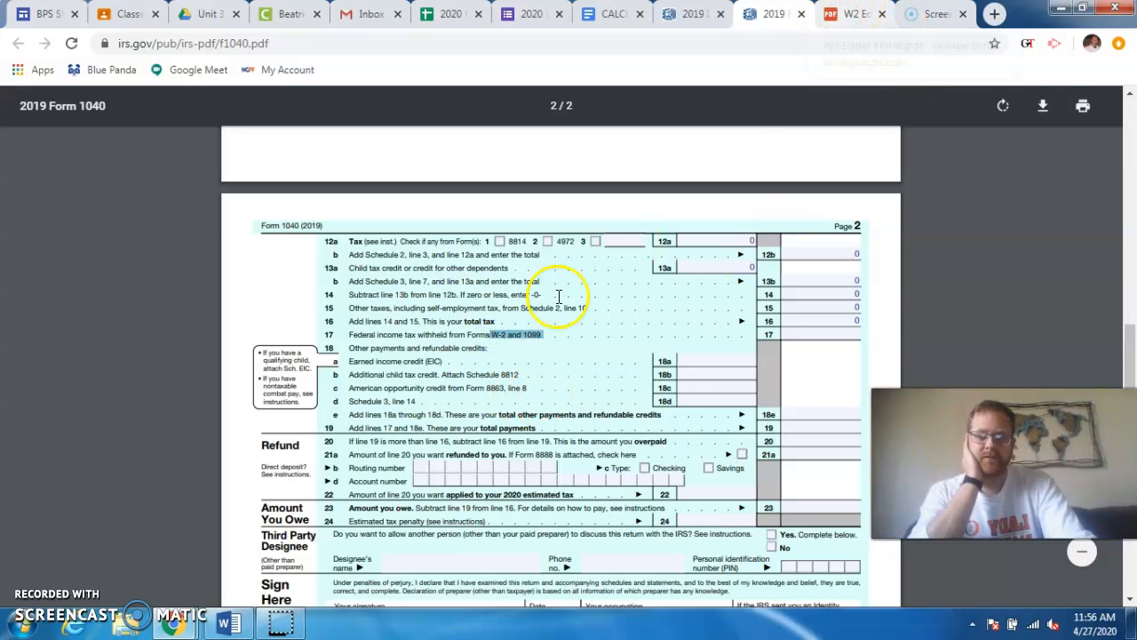
- Look up the federal income tax withheld in box 2 of the W-2 and enter 336.00 on line 17 of Form 1040
click(844, 16)
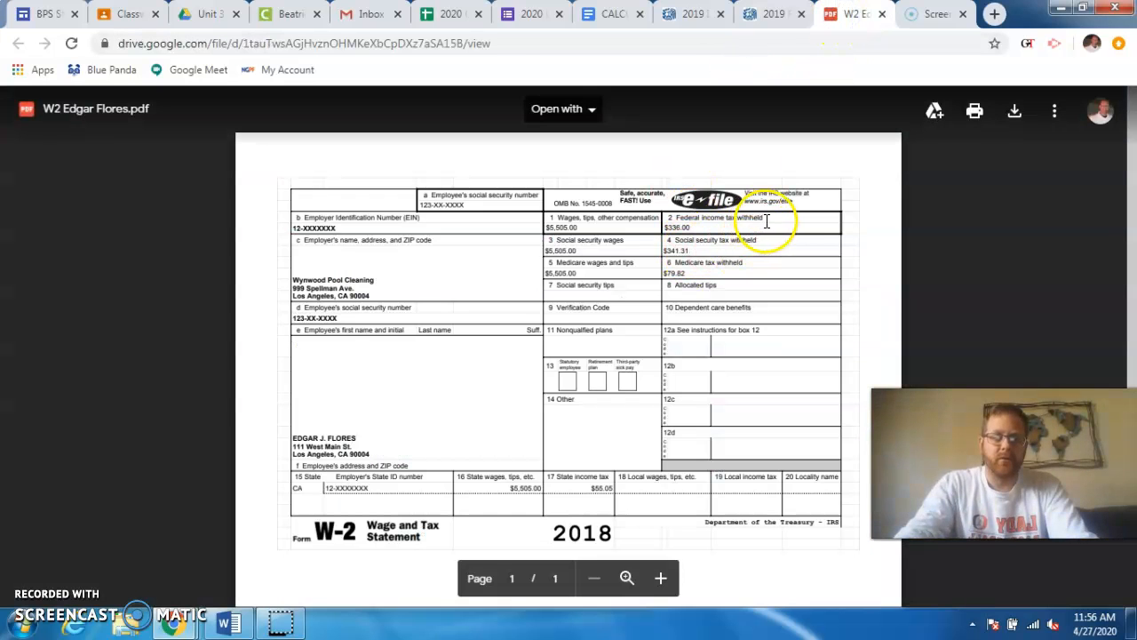
click(675, 222)
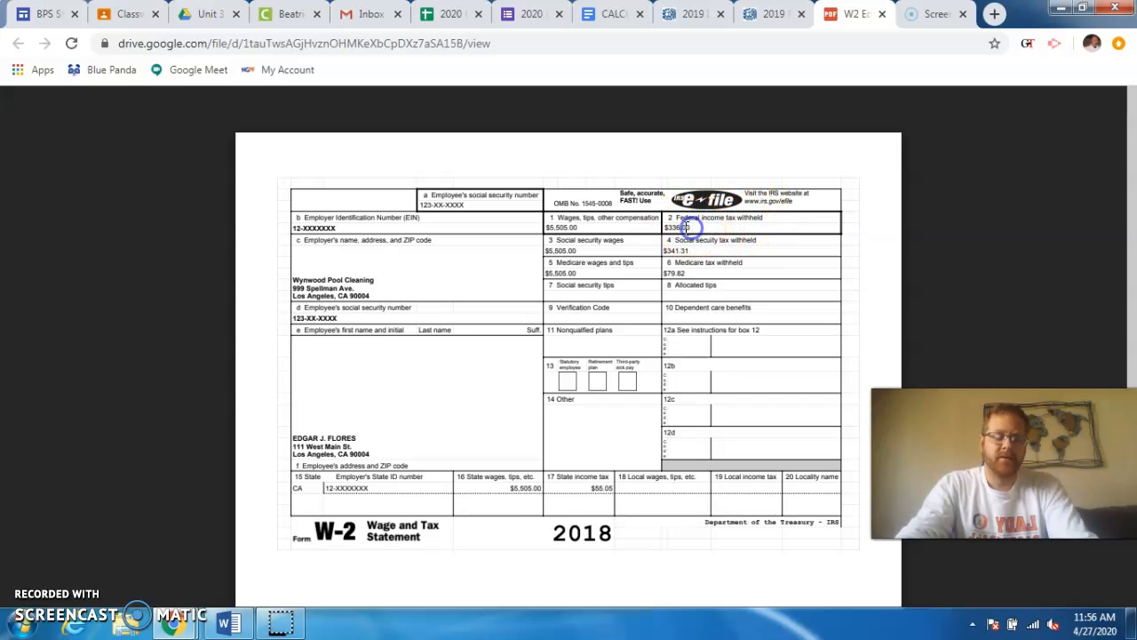
click(769, 15)
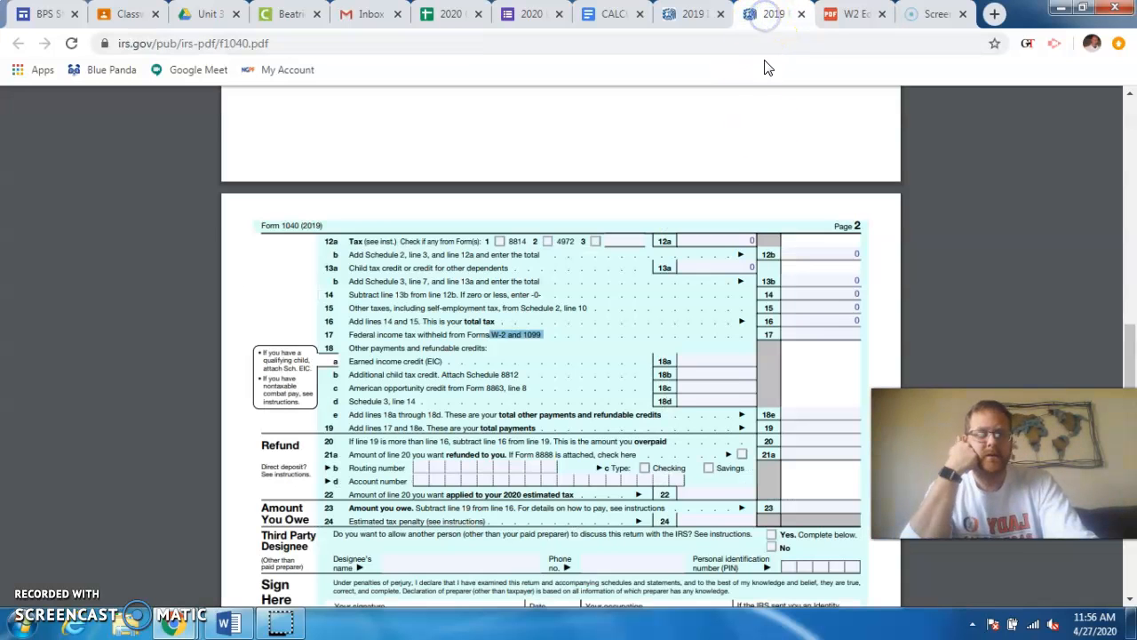
click(817, 335)
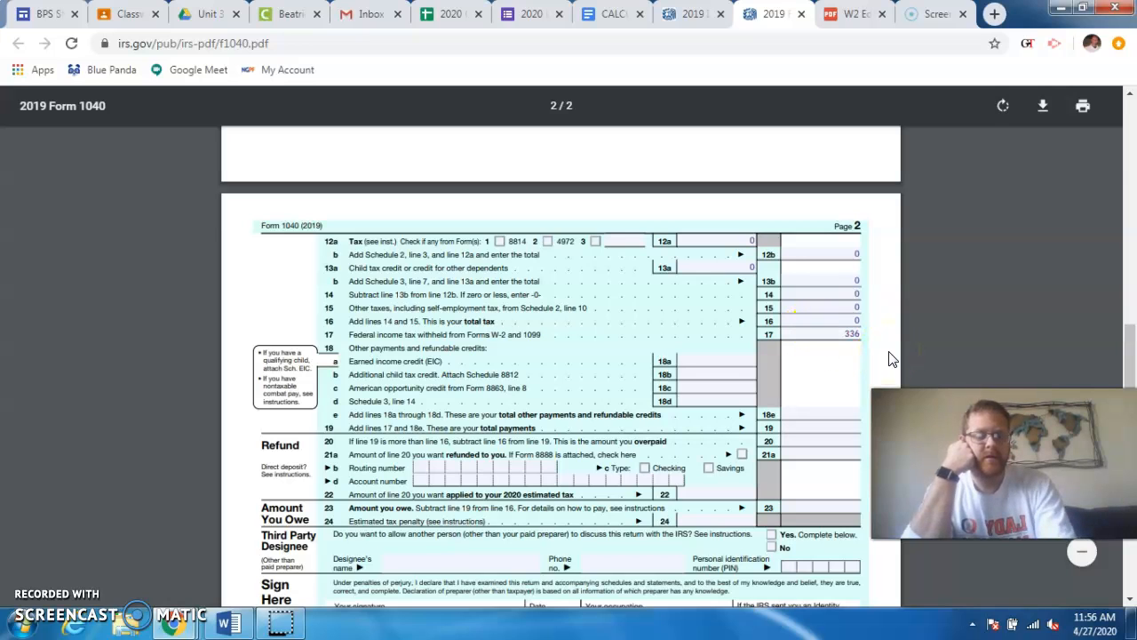
click(862, 337)
click(958, 360)
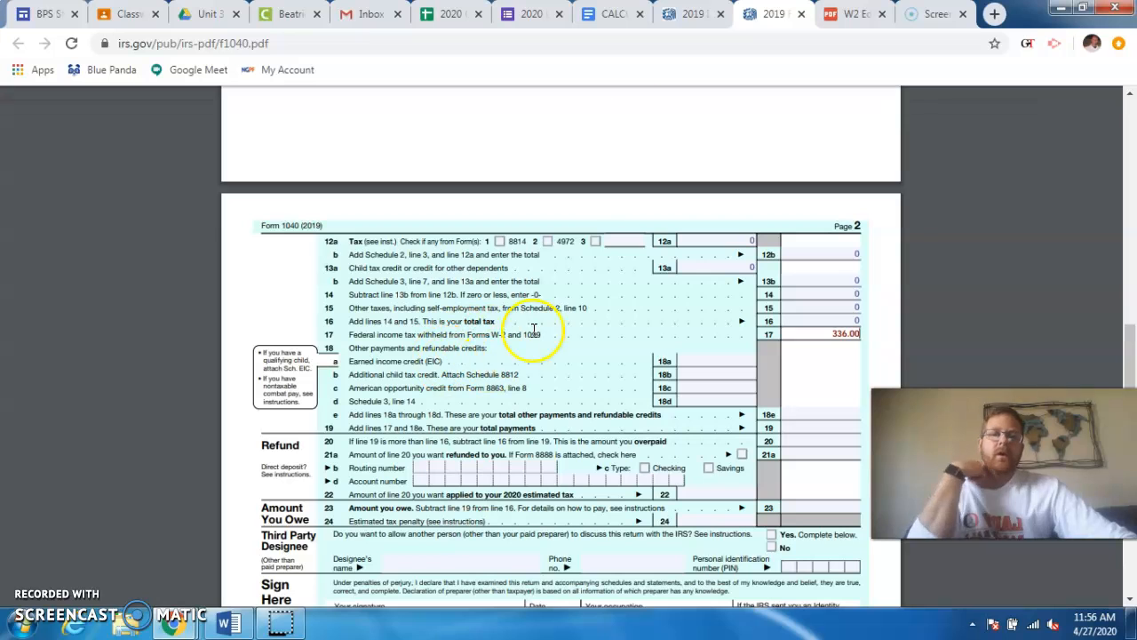
- Check the Line 18 directions and enter 0 on lines 18a through 18e of Form 1040
click(609, 12)
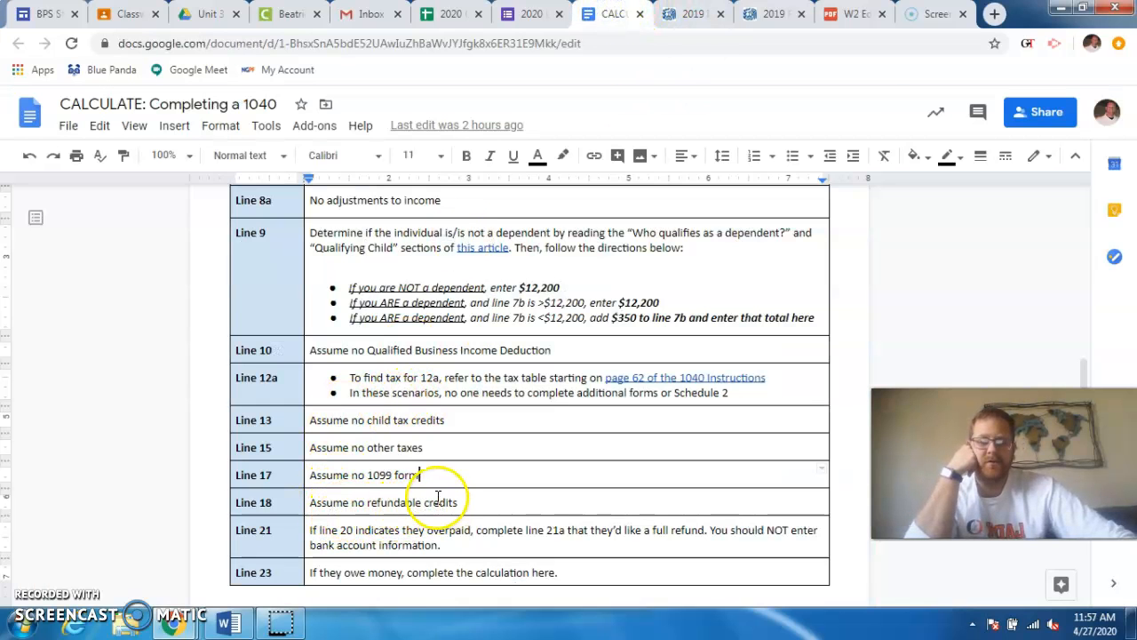
click(773, 14)
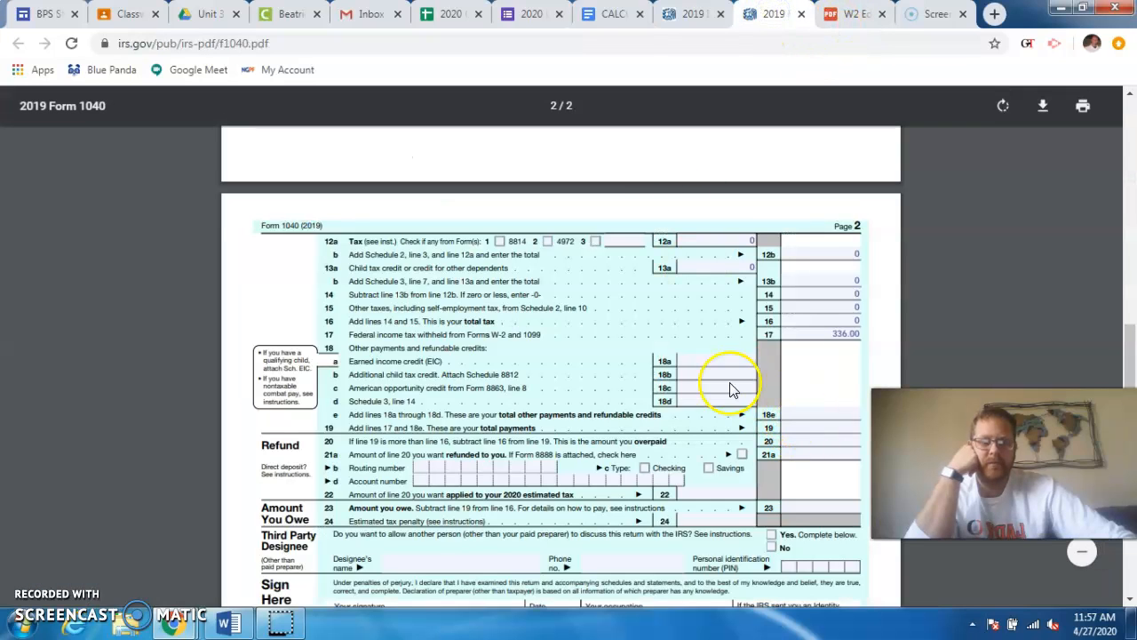
text(0)
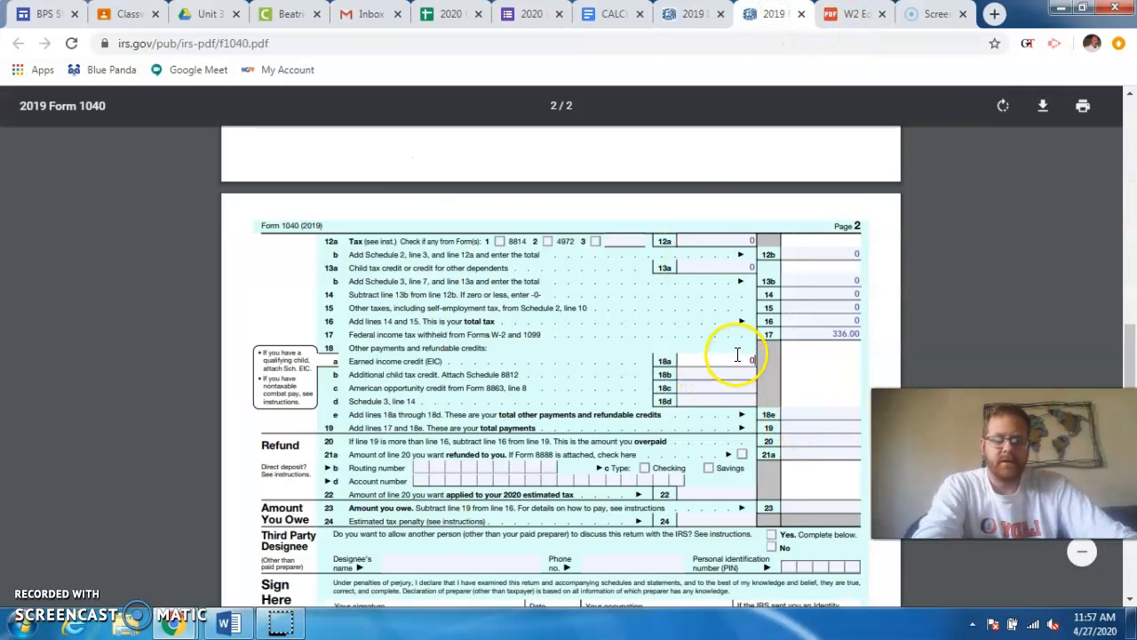
click(716, 374)
text(0)
click(718, 386)
text(0)
click(719, 398)
text(0)
click(835, 411)
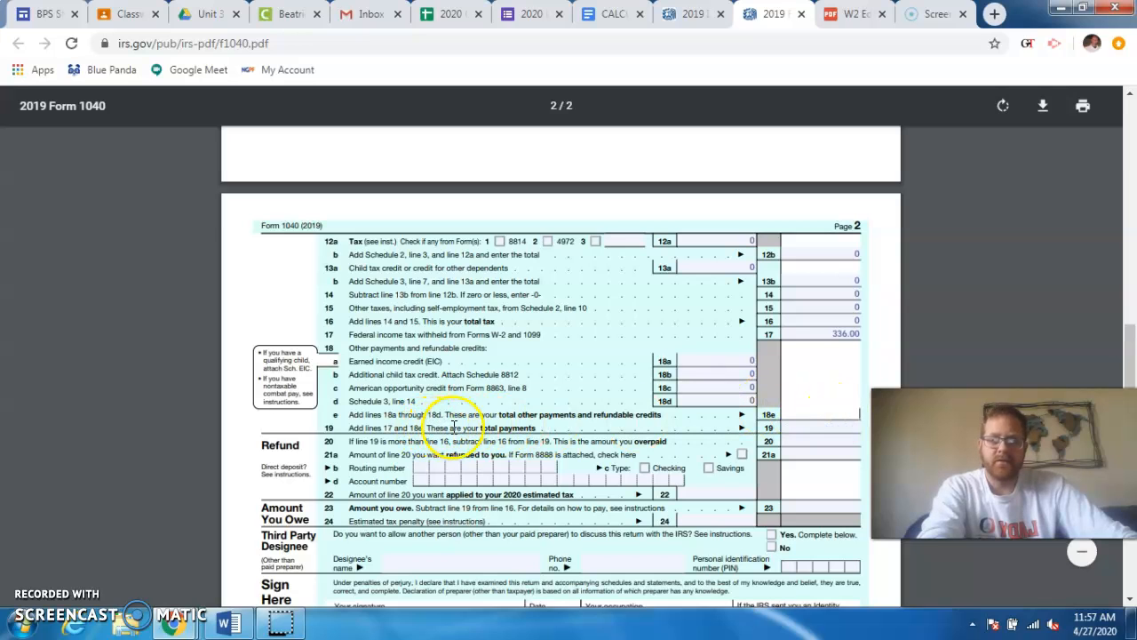
text(0)
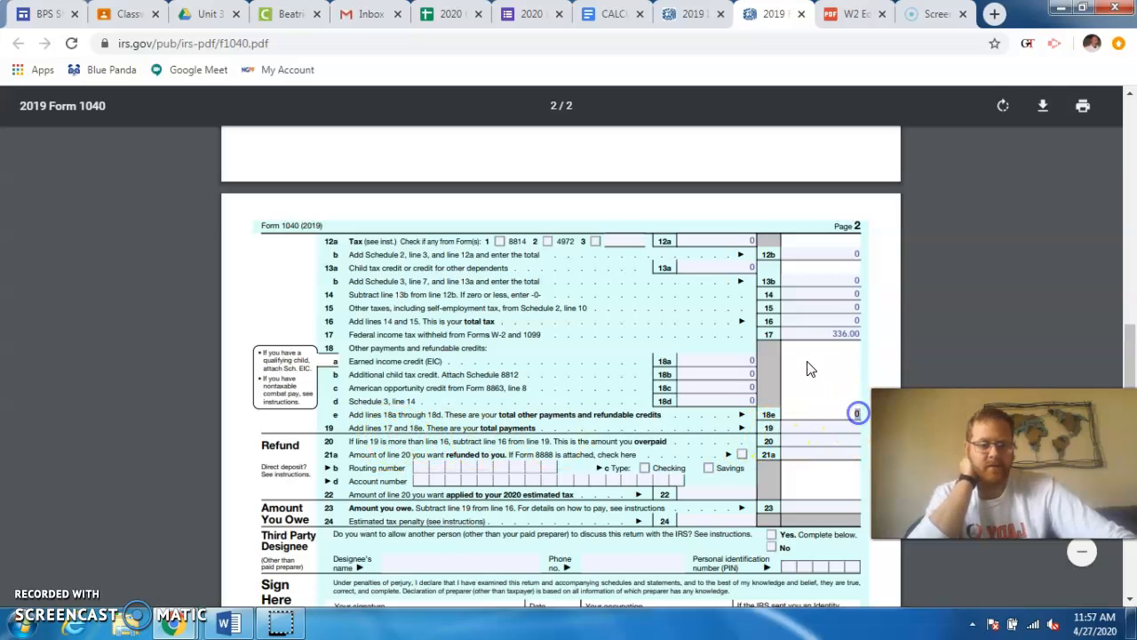
- Enter 336.00 for total payments on line 19 and the overpaid amount on line 20, and re-enter 0 on line 16
click(851, 332)
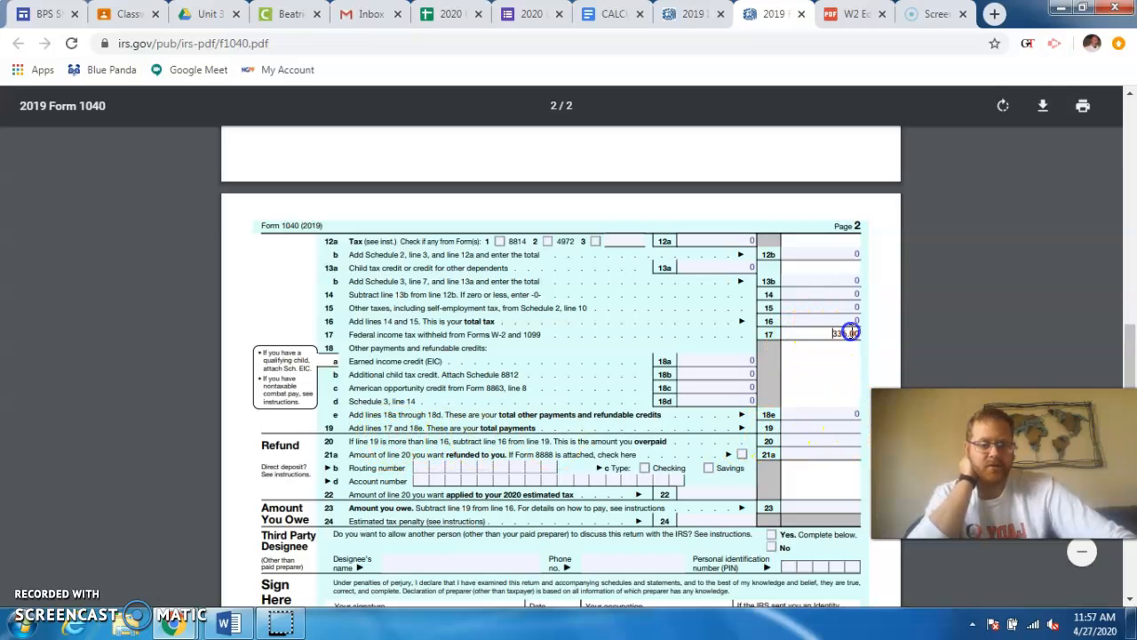
click(815, 429)
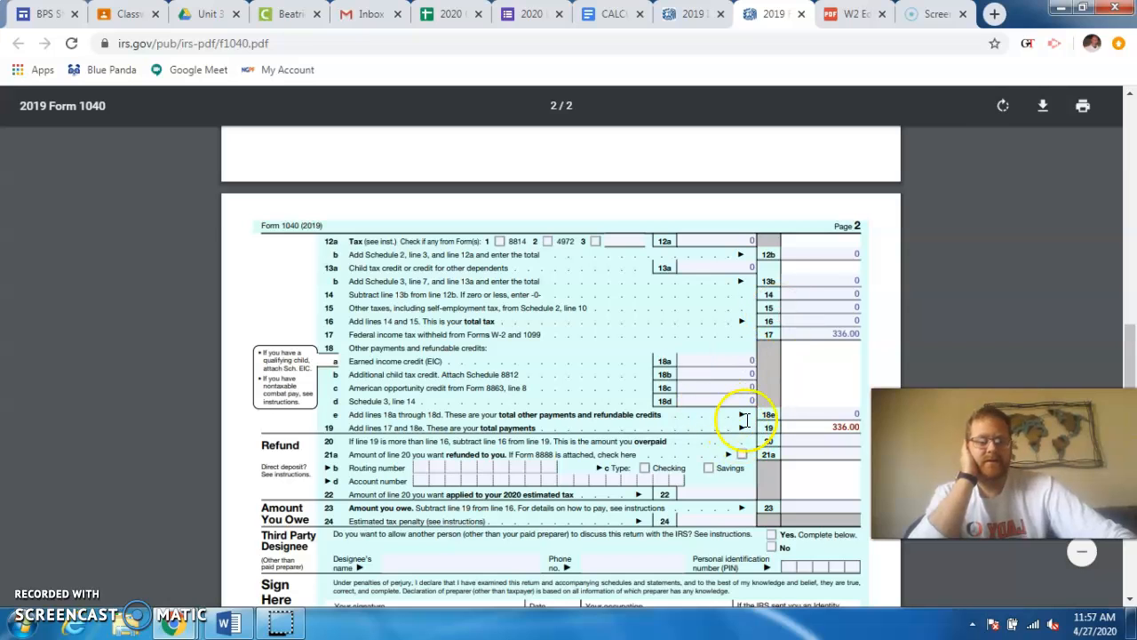
click(820, 428)
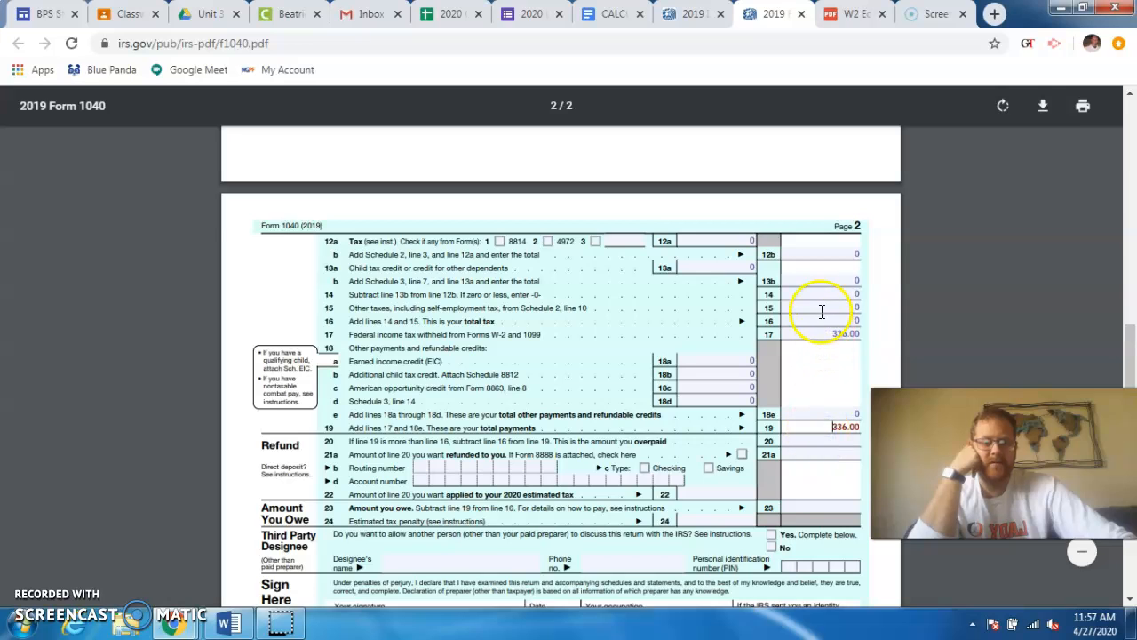
click(821, 318)
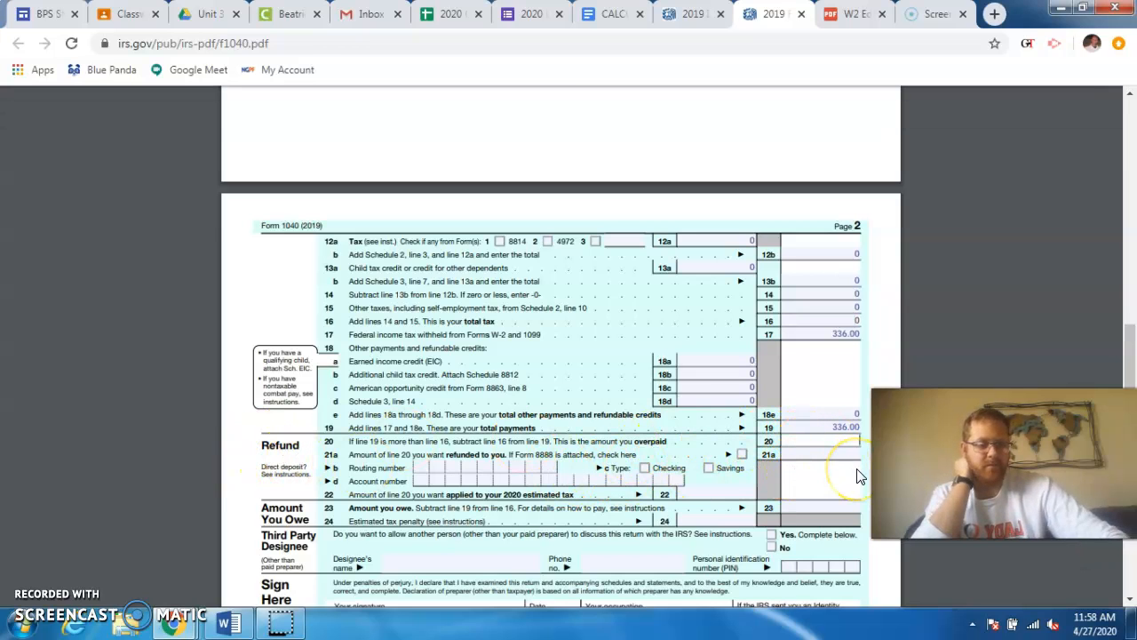
text(336)
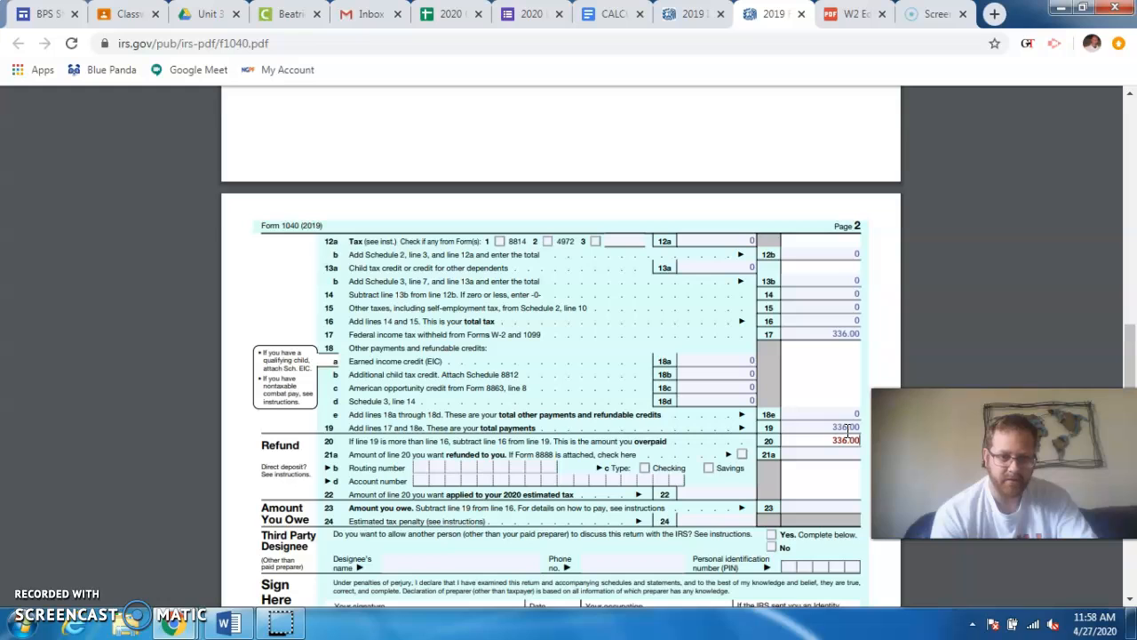
click(827, 320)
text(0)
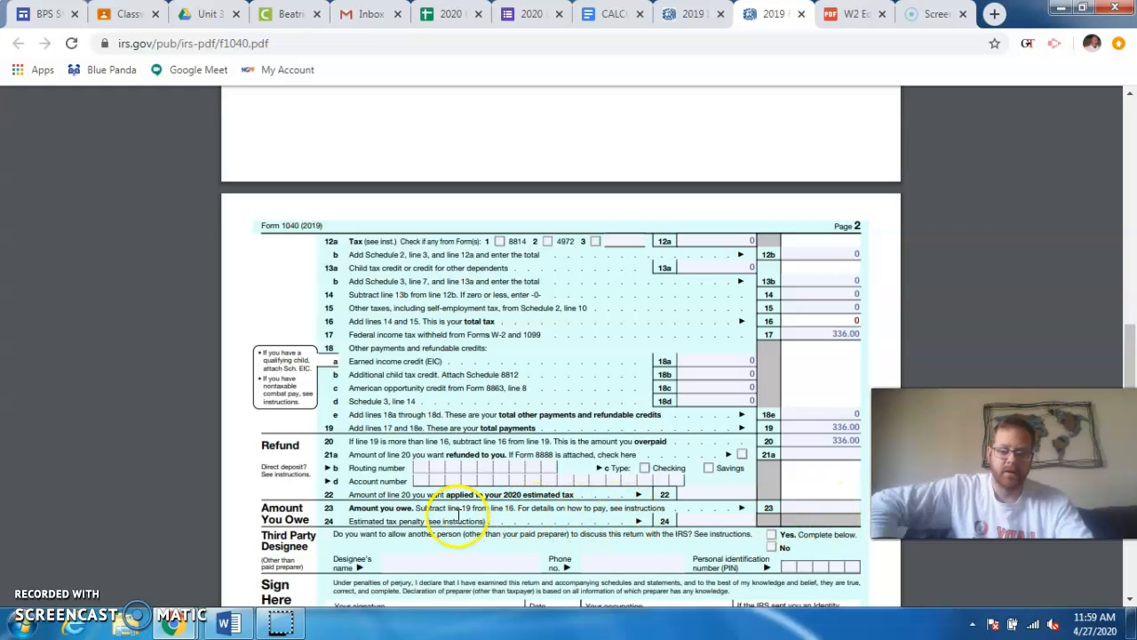
- Review the amount-owed calculation on line 23 against line 19, and look over the remaining sections of page 2
click(809, 506)
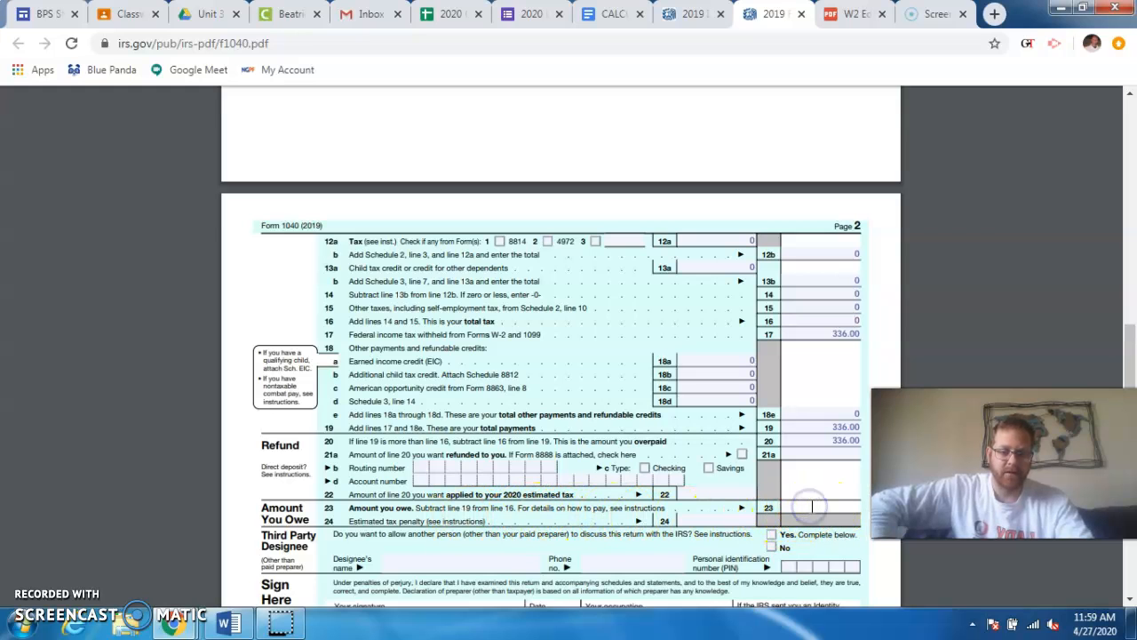
click(796, 426)
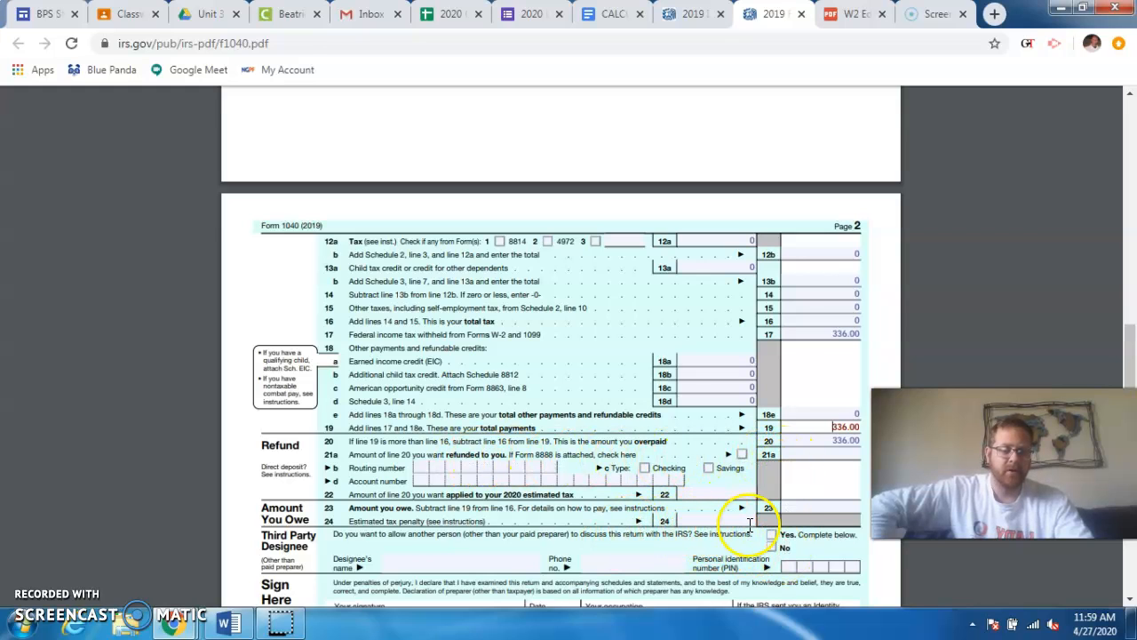
click(815, 426)
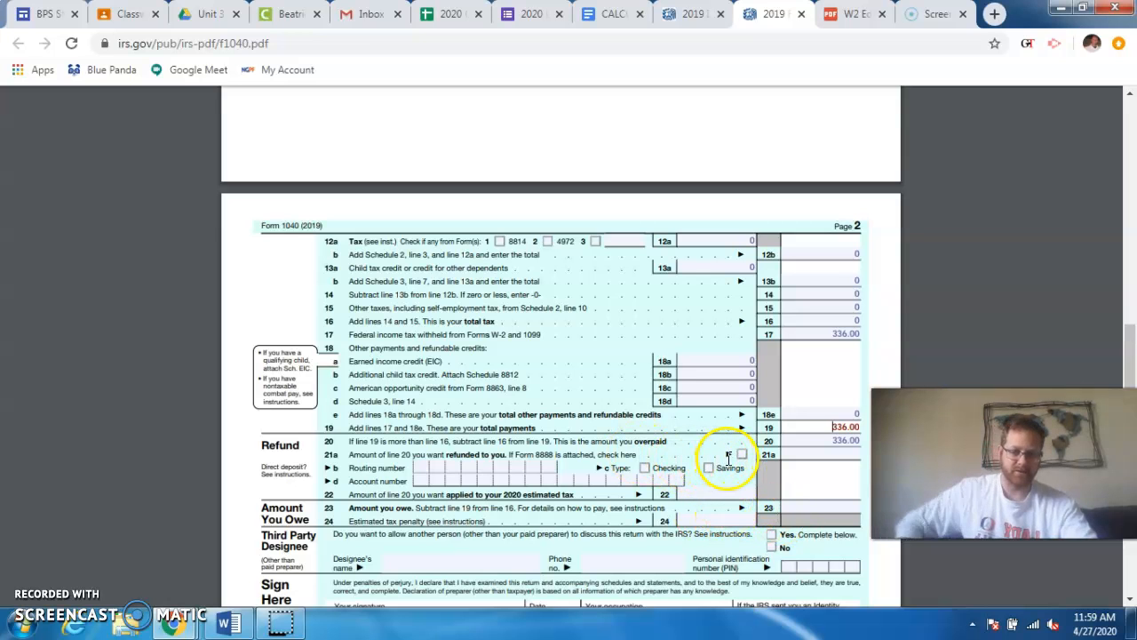
scroll(734, 413, down, 2)
scroll(734, 410, down, 1)
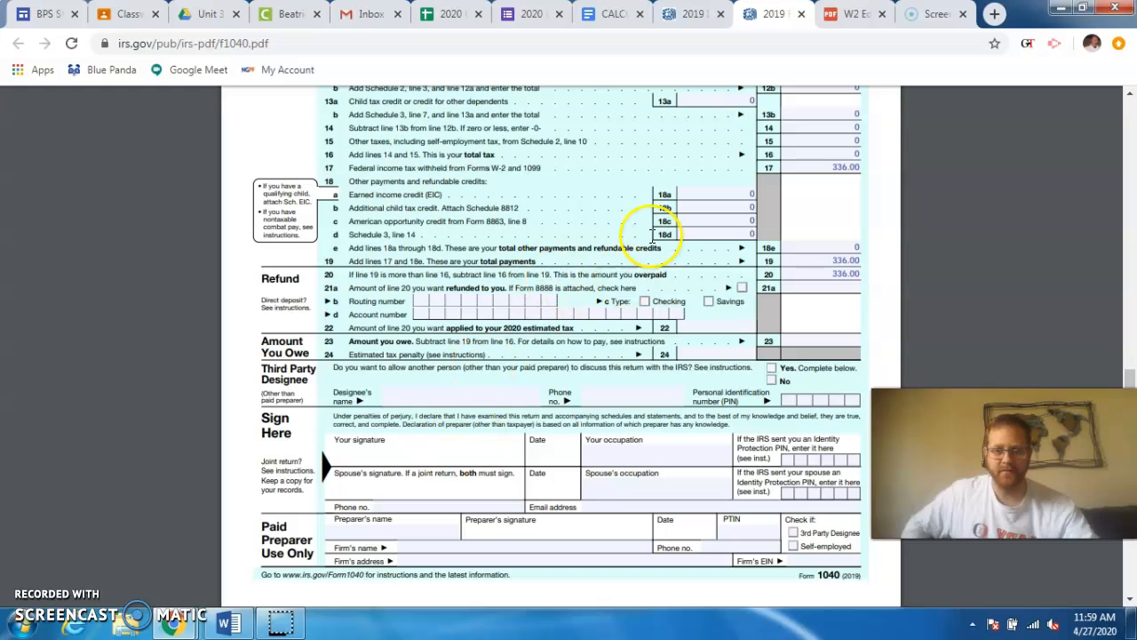
scroll(569, 275, up, 2)
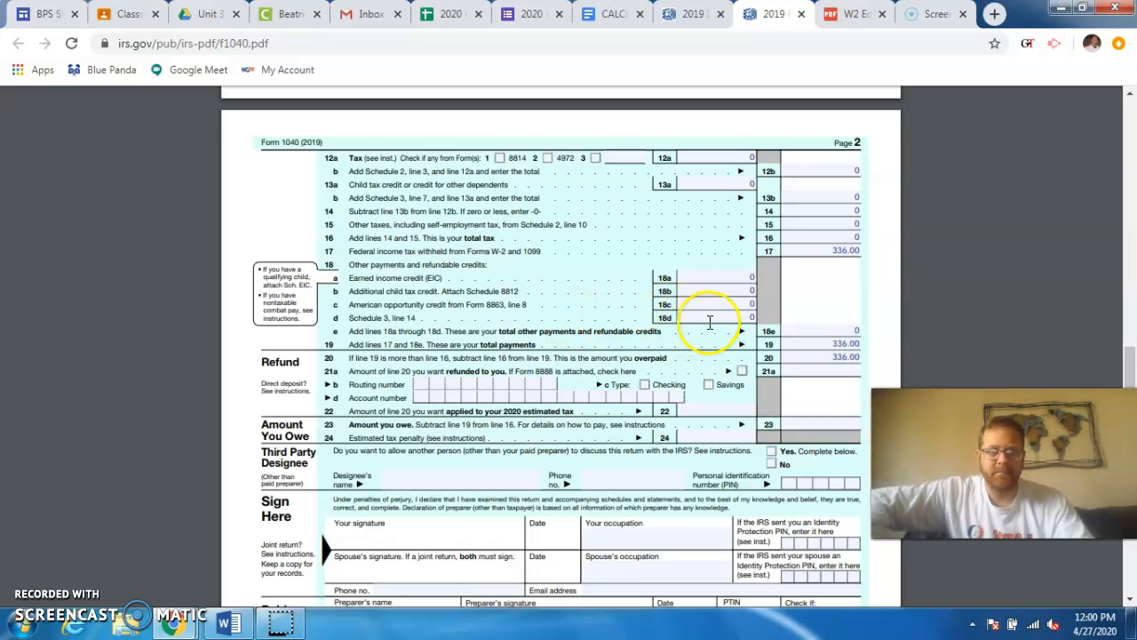
- Return to the assignment document and find the Part III Results chart
click(608, 18)
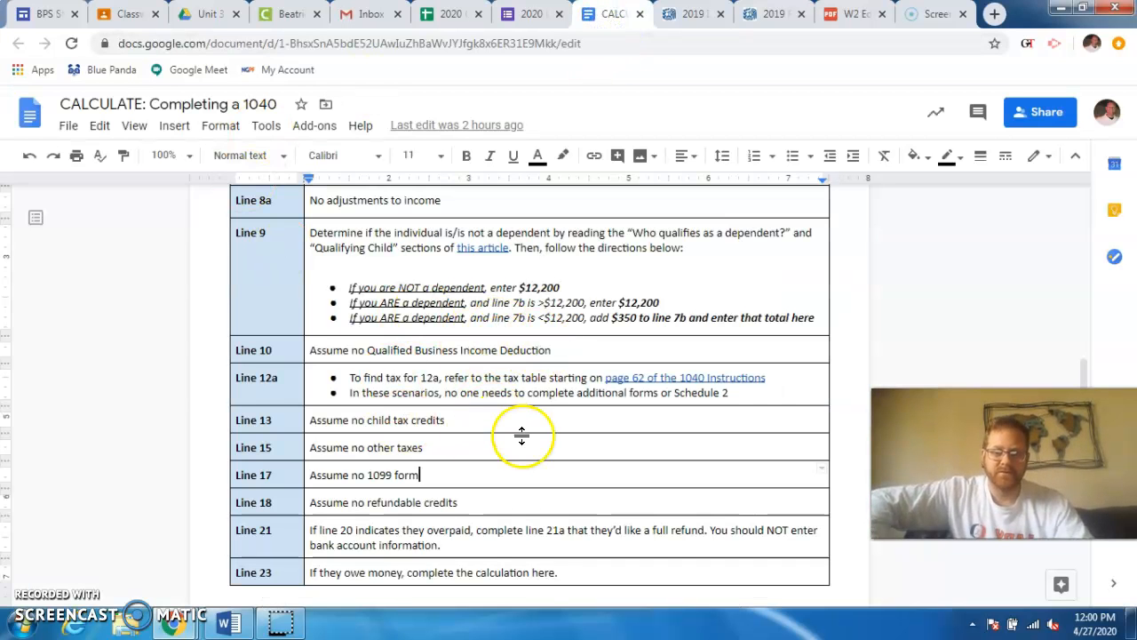
scroll(521, 431, up, 2)
scroll(522, 423, down, 3)
scroll(521, 424, down, 3)
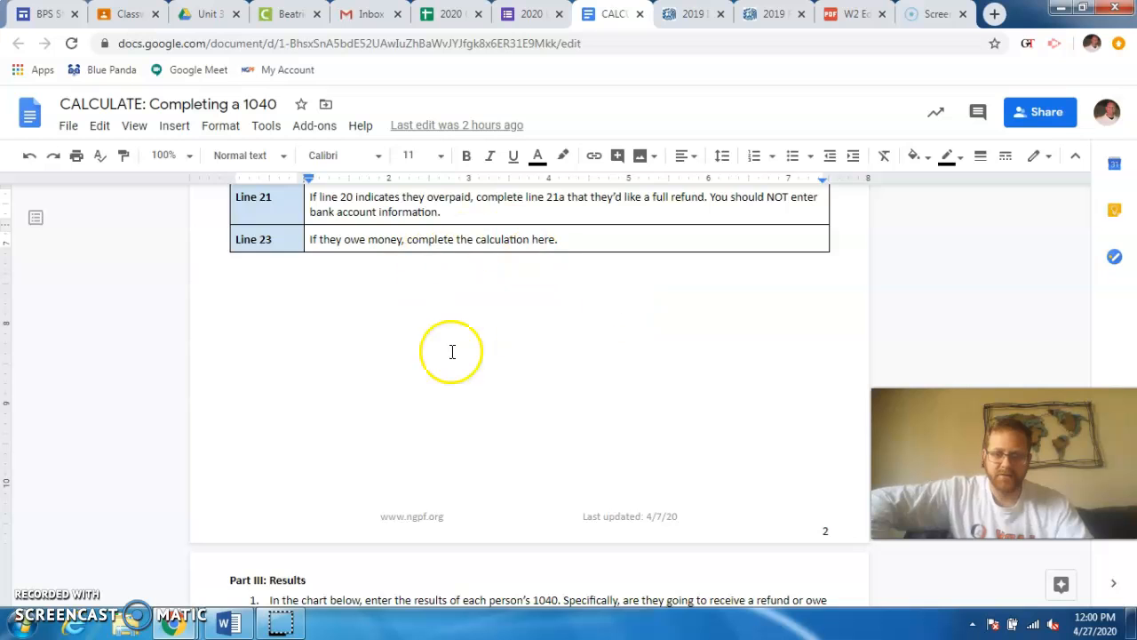
scroll(451, 350, down, 4)
scroll(391, 310, up, 2)
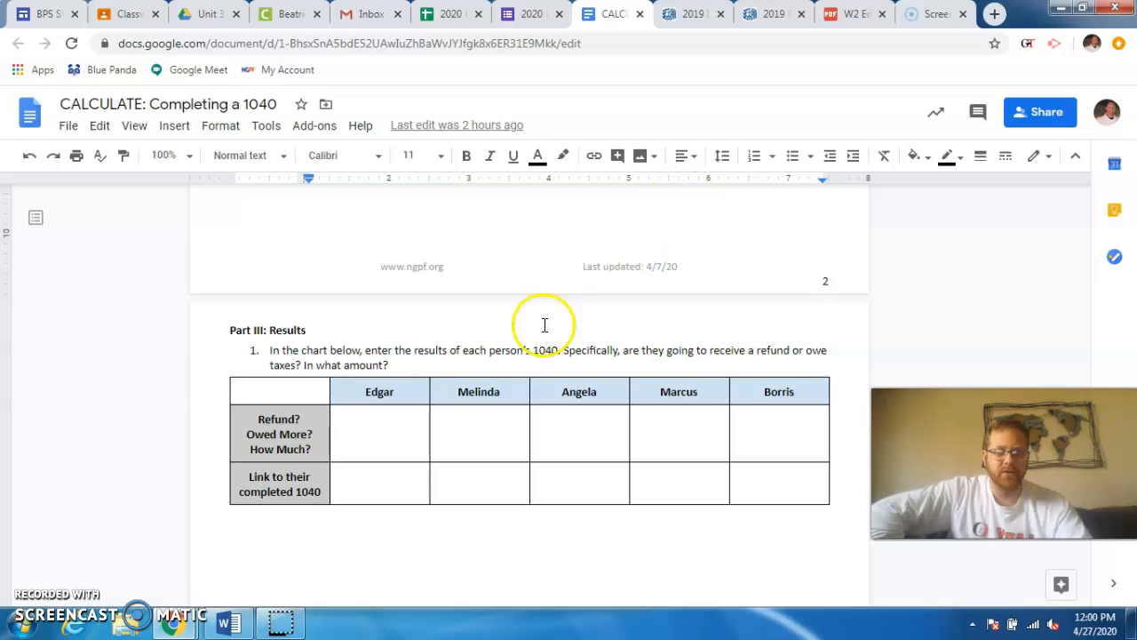
- Try "Refund of $336" and "Pay $336" as sample answers in the first person's refund cell of the results chart, and clear the cell
click(400, 435)
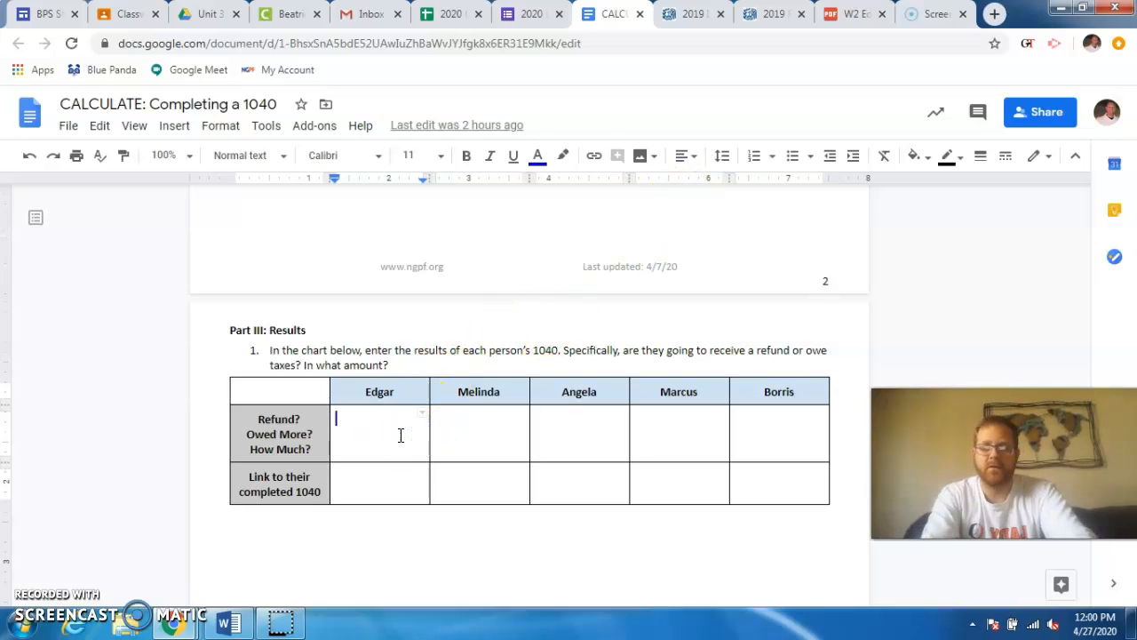
text(Refund of $336)
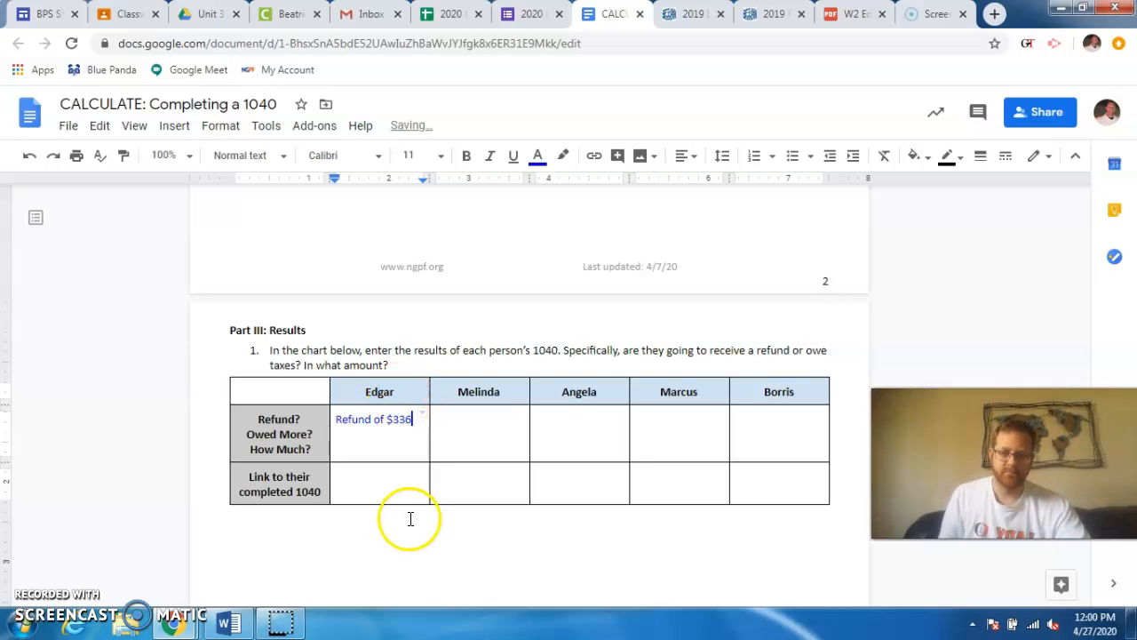
drag(413, 419, 346, 424)
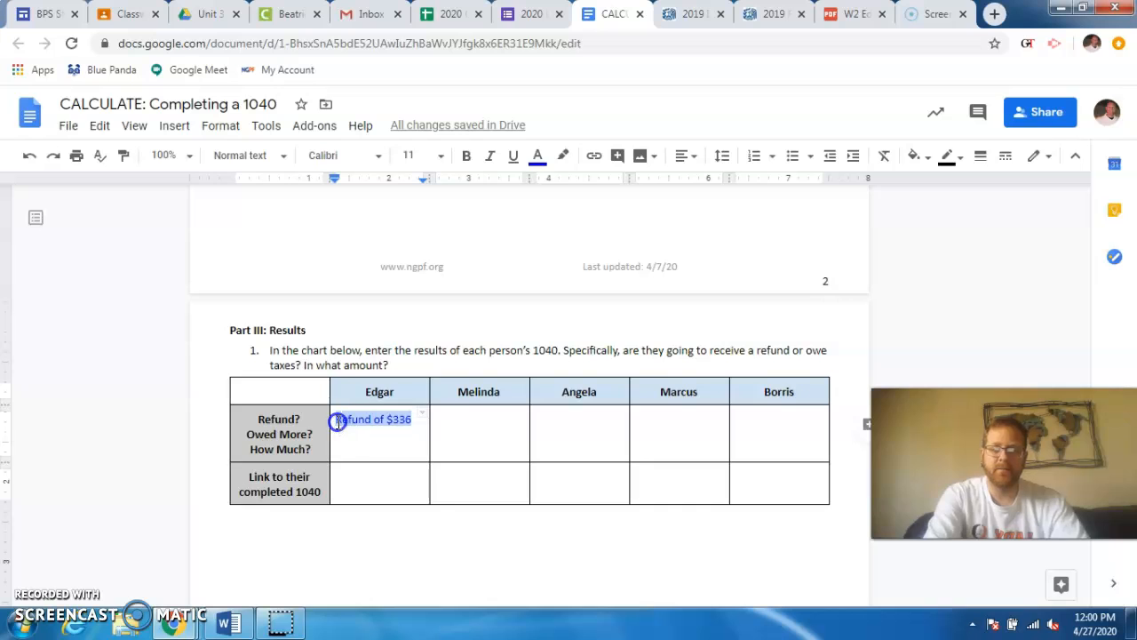
text(P)
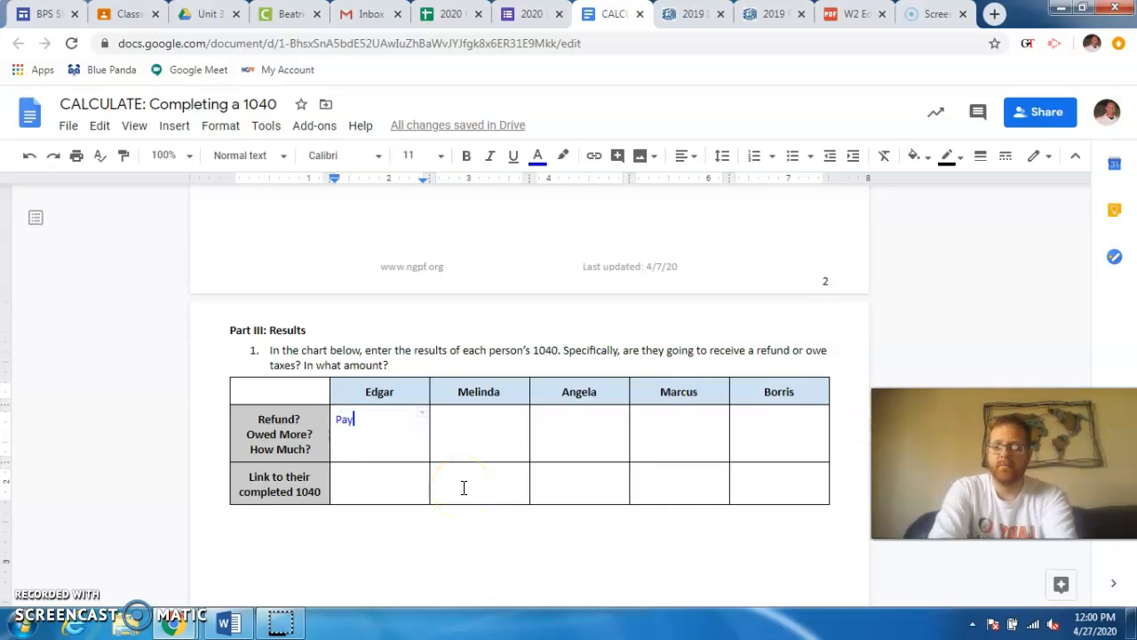
text(ay)
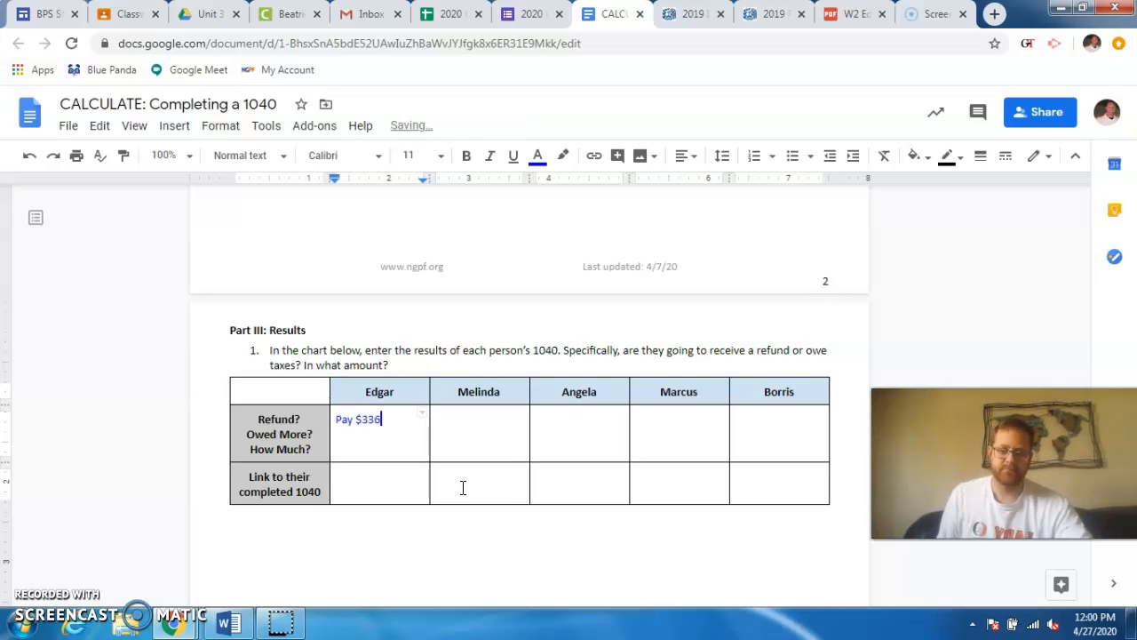
drag(405, 423, 341, 422)
key(BackSpace)
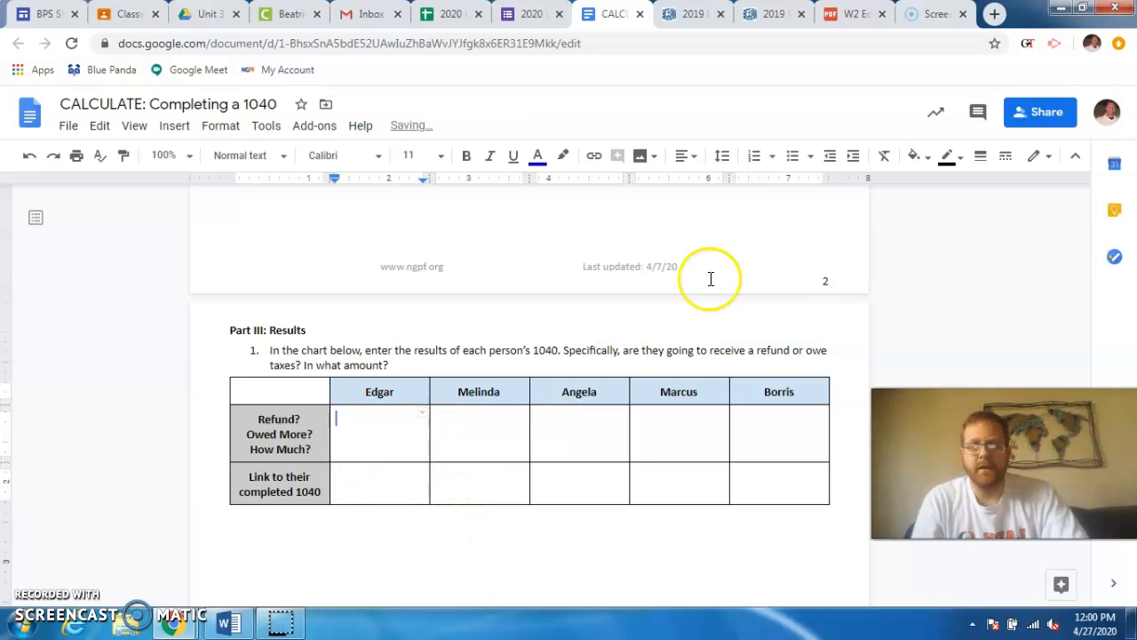
- Review the W-2 and look over the entries on both pages of the completed 2019 Form 1040
click(828, 16)
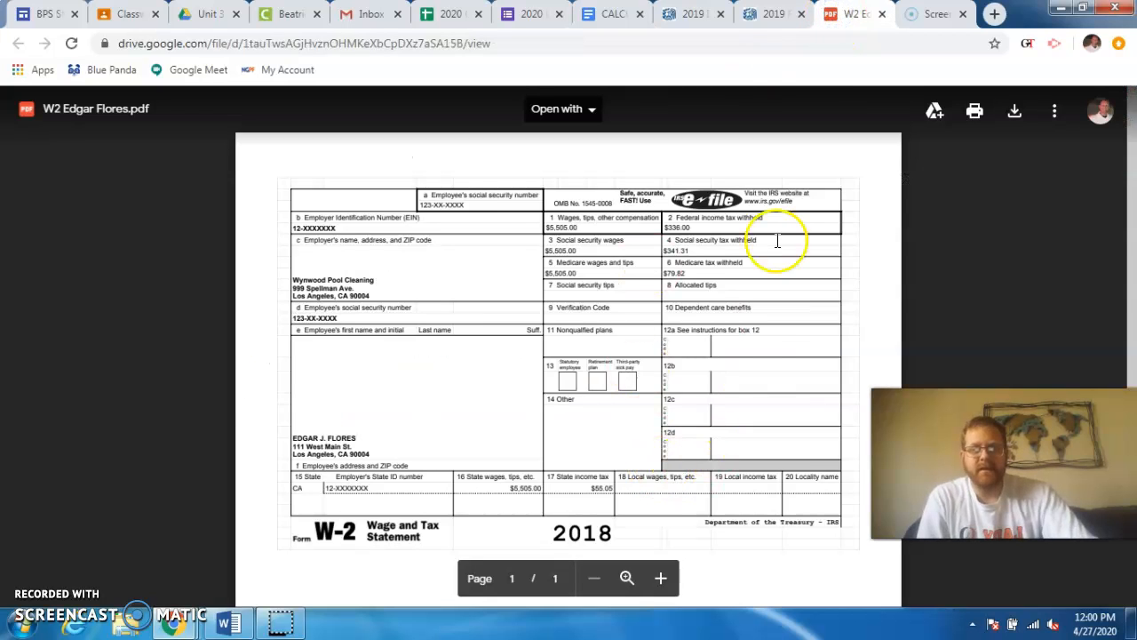
click(770, 18)
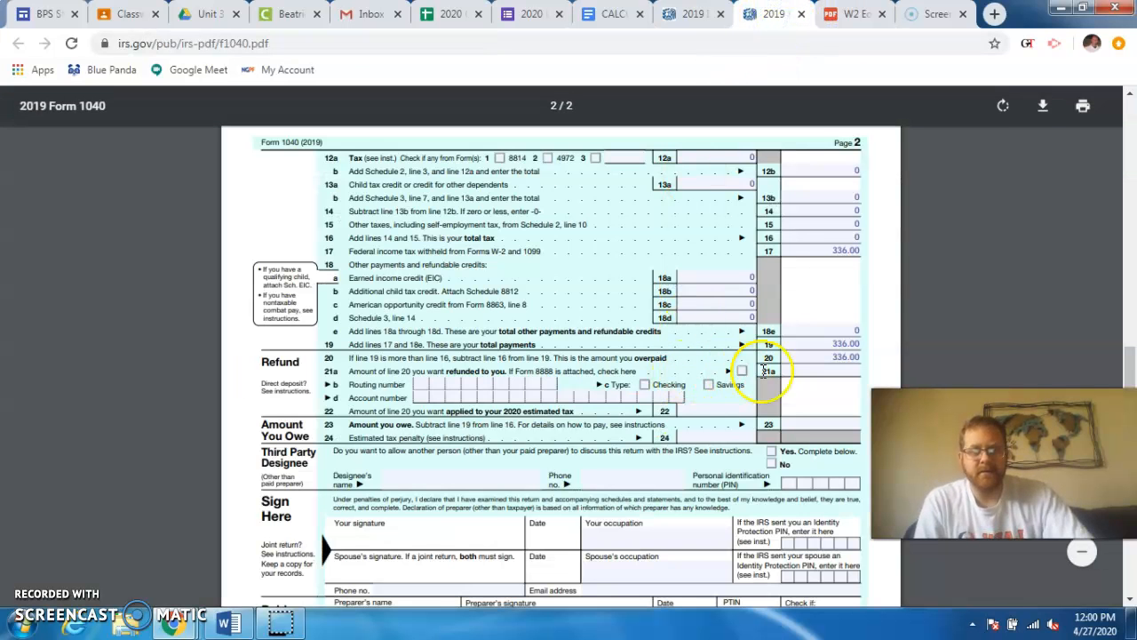
scroll(724, 329, up, 8)
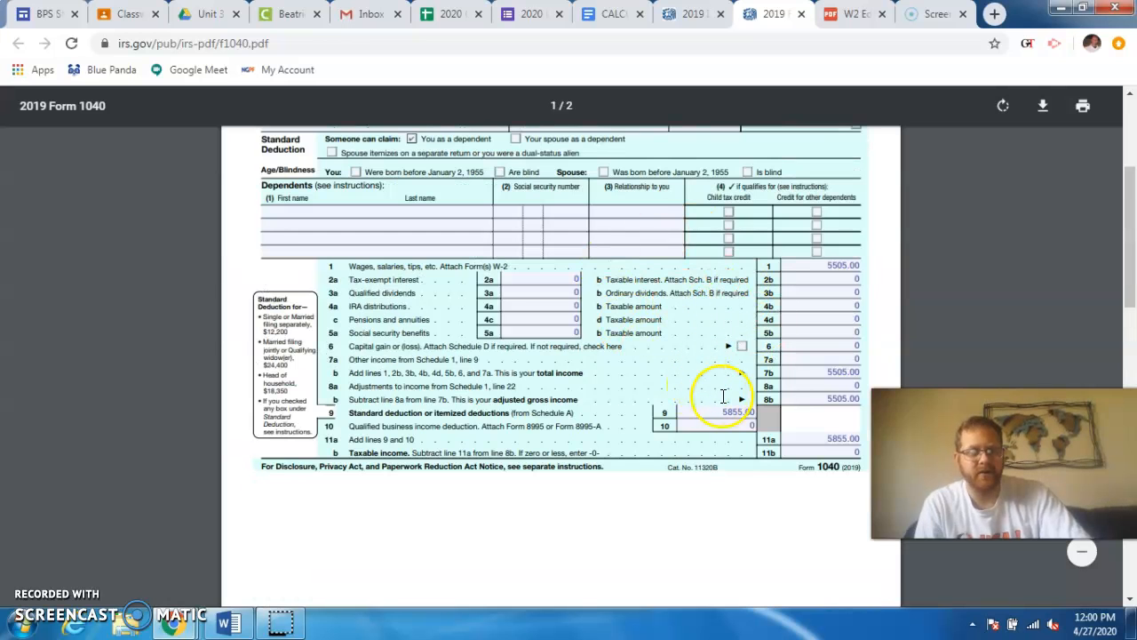
scroll(737, 382, up, 5)
scroll(738, 393, up, 1)
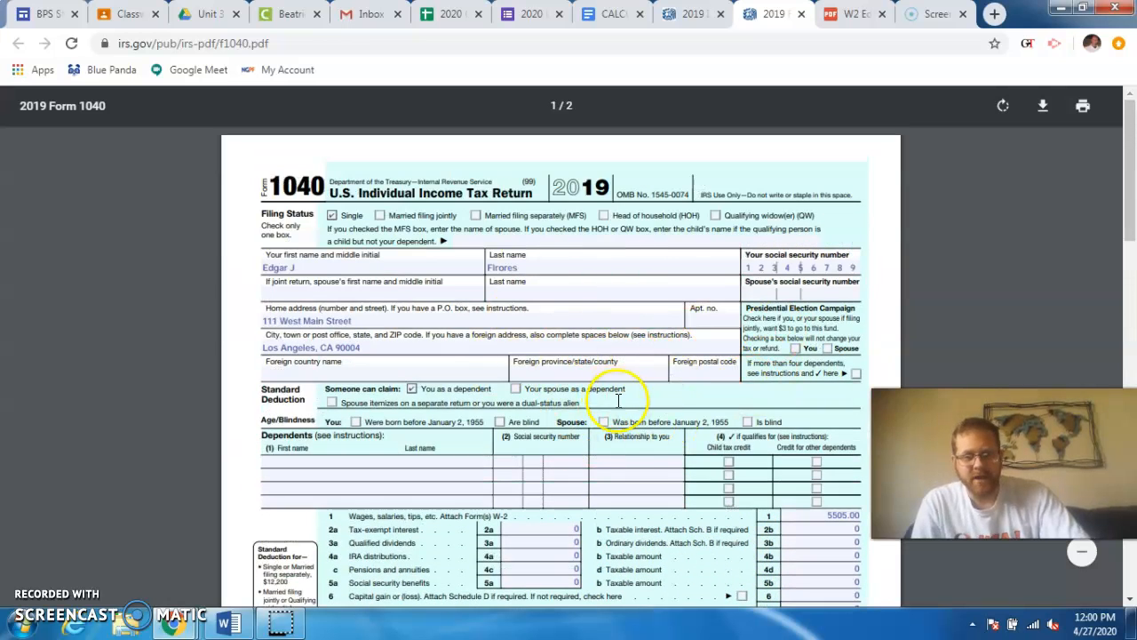
scroll(559, 427, down, 2)
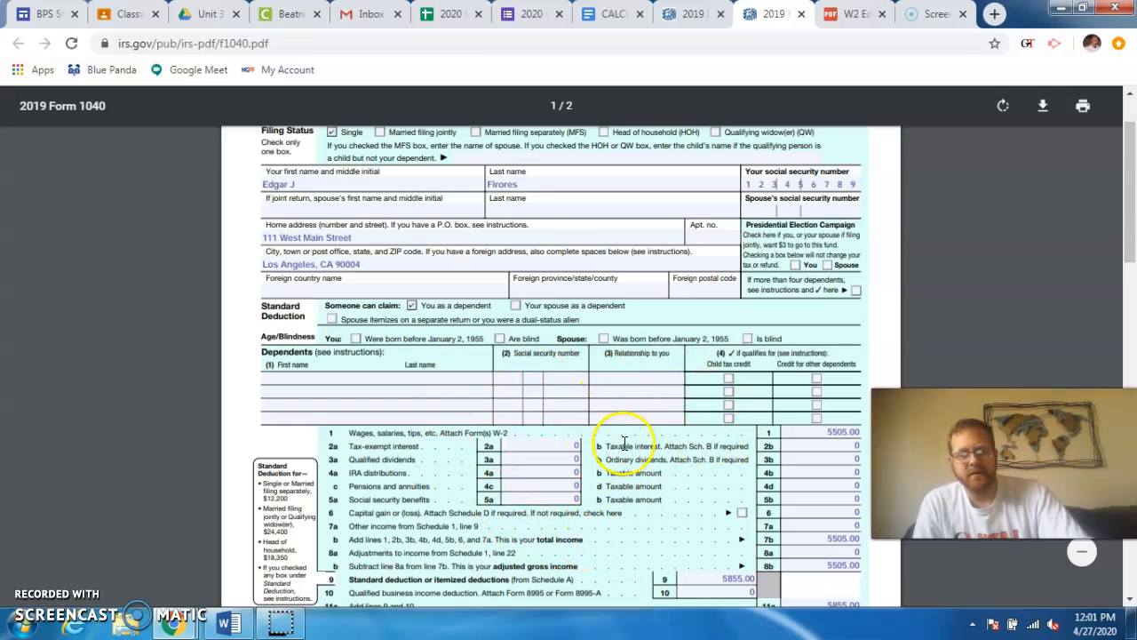
scroll(658, 398, down, 4)
scroll(660, 403, down, 4)
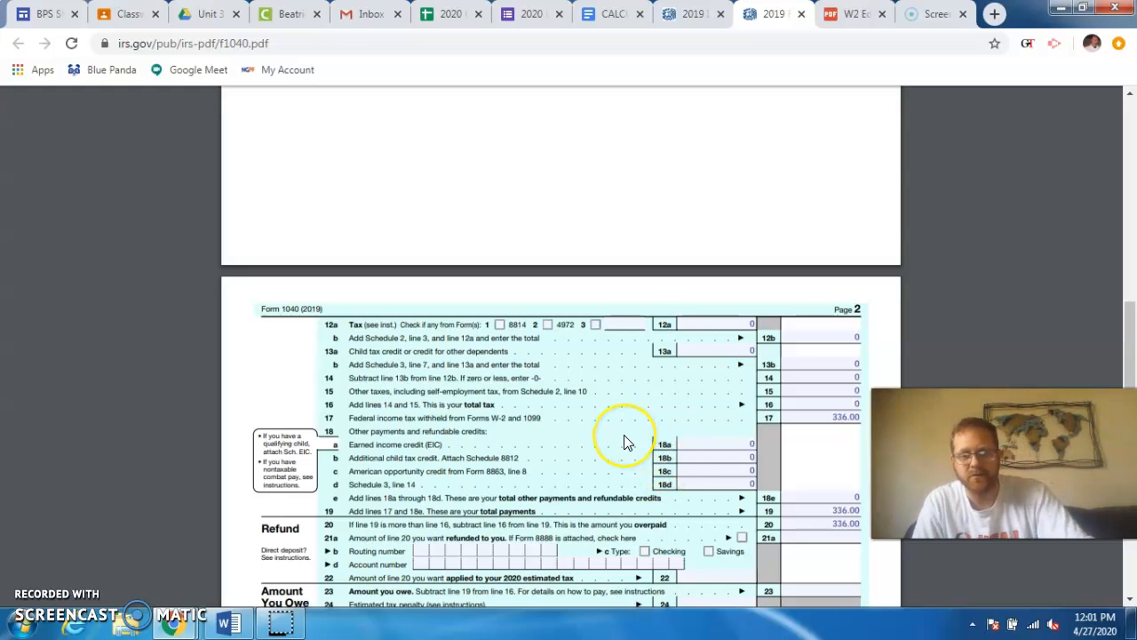
scroll(627, 443, down, 2)
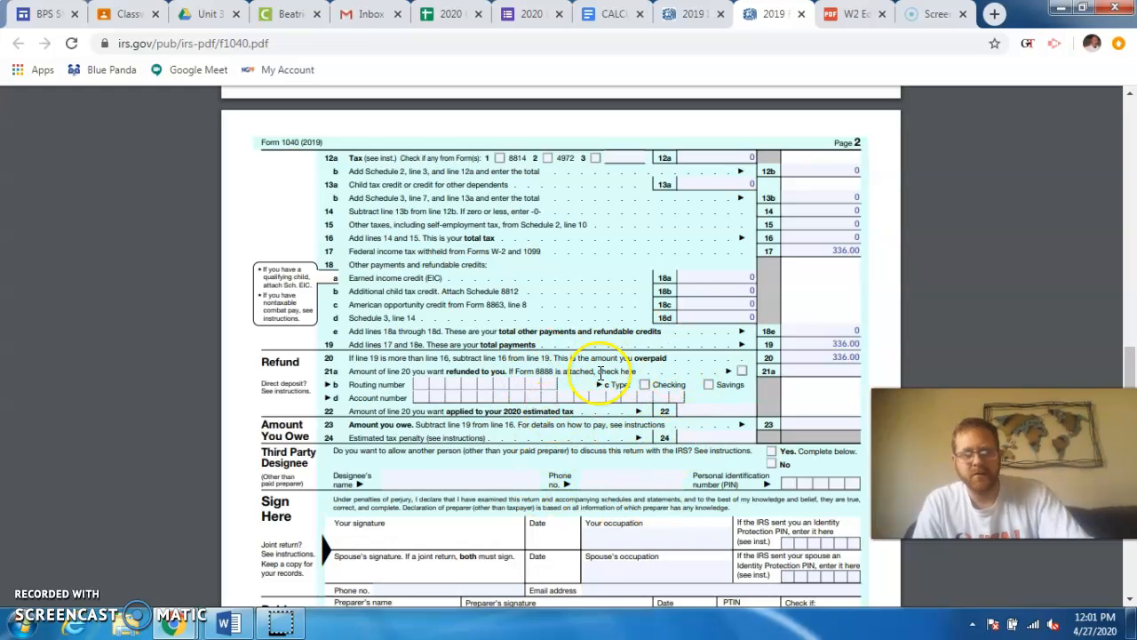
- Capture page 1 of the completed Form 1040 and paste the screenshot below the Part III results chart
scroll(607, 404, up, 6)
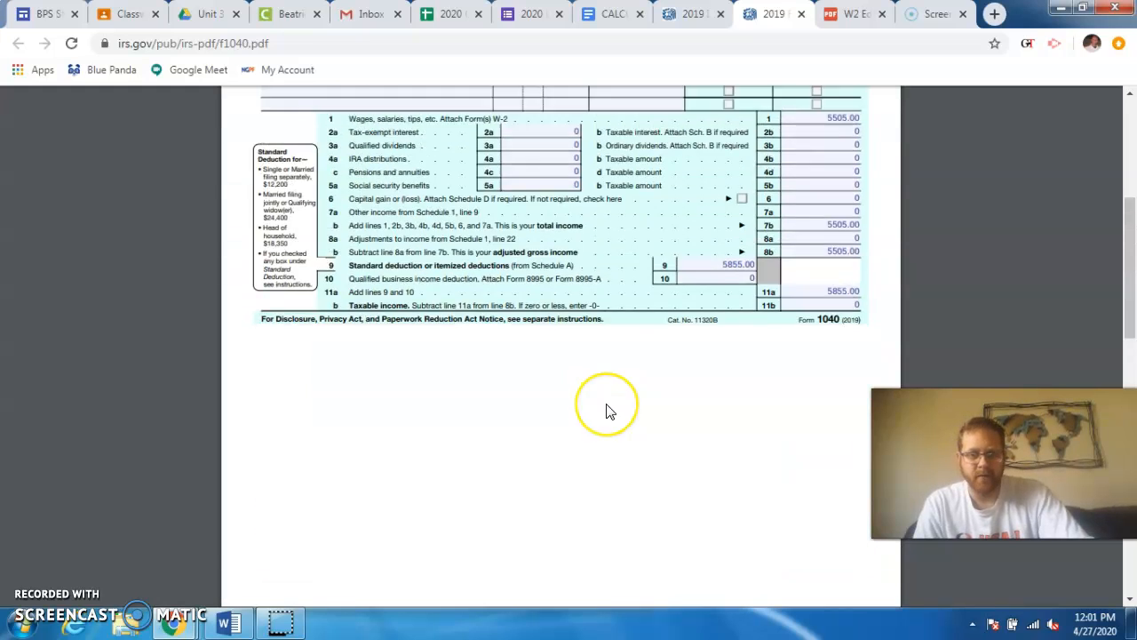
scroll(610, 411, up, 1)
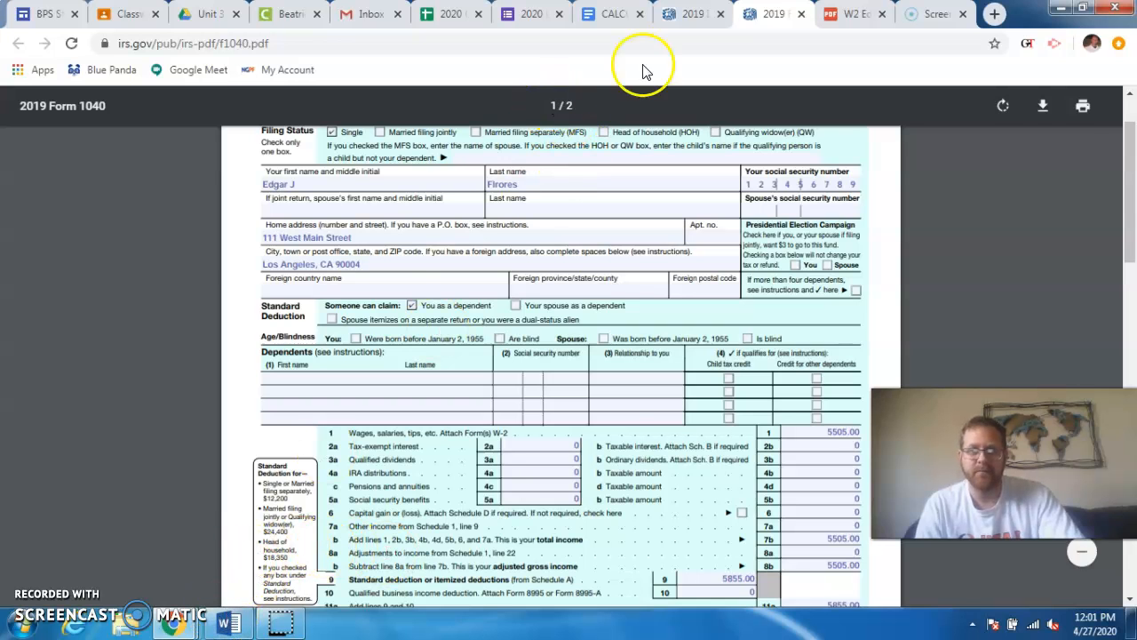
click(682, 14)
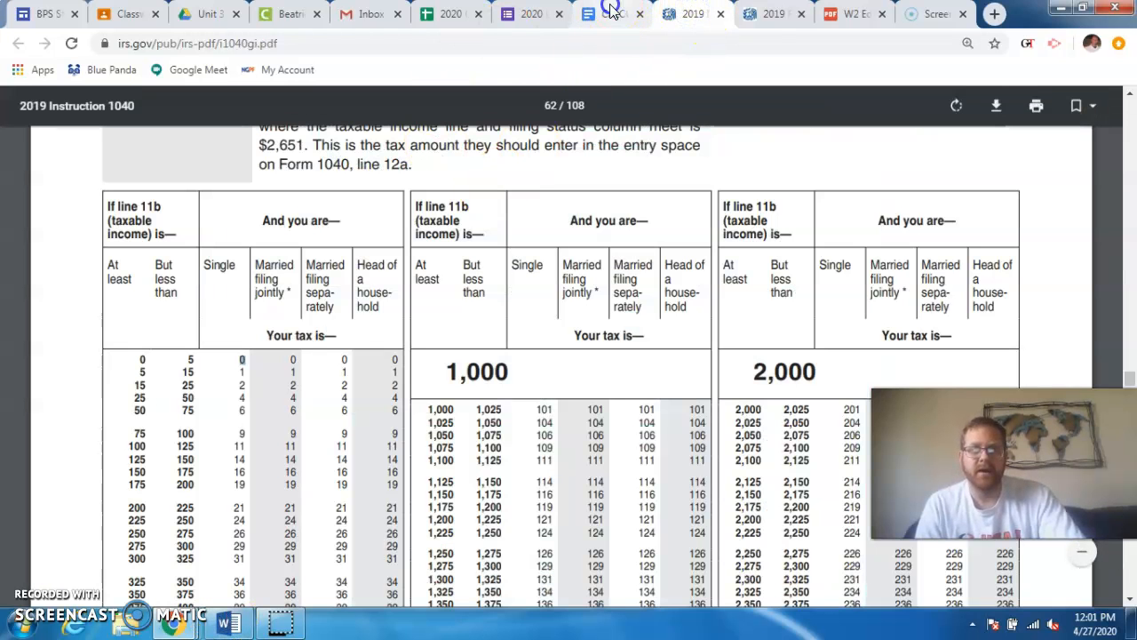
click(611, 13)
click(364, 478)
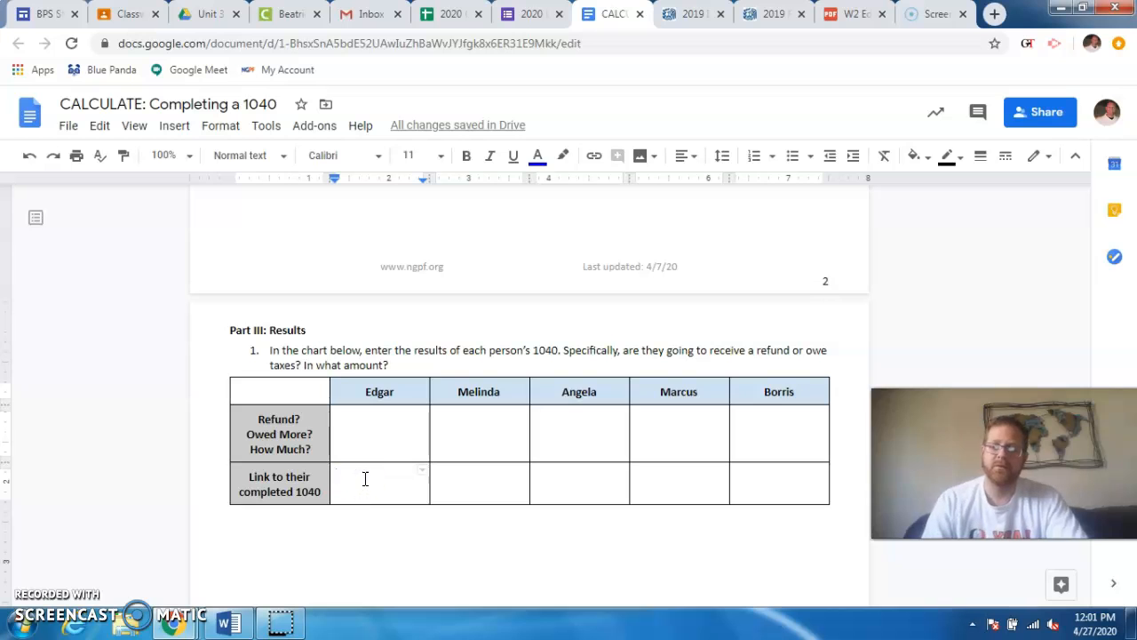
scroll(373, 475, down, 2)
click(325, 412)
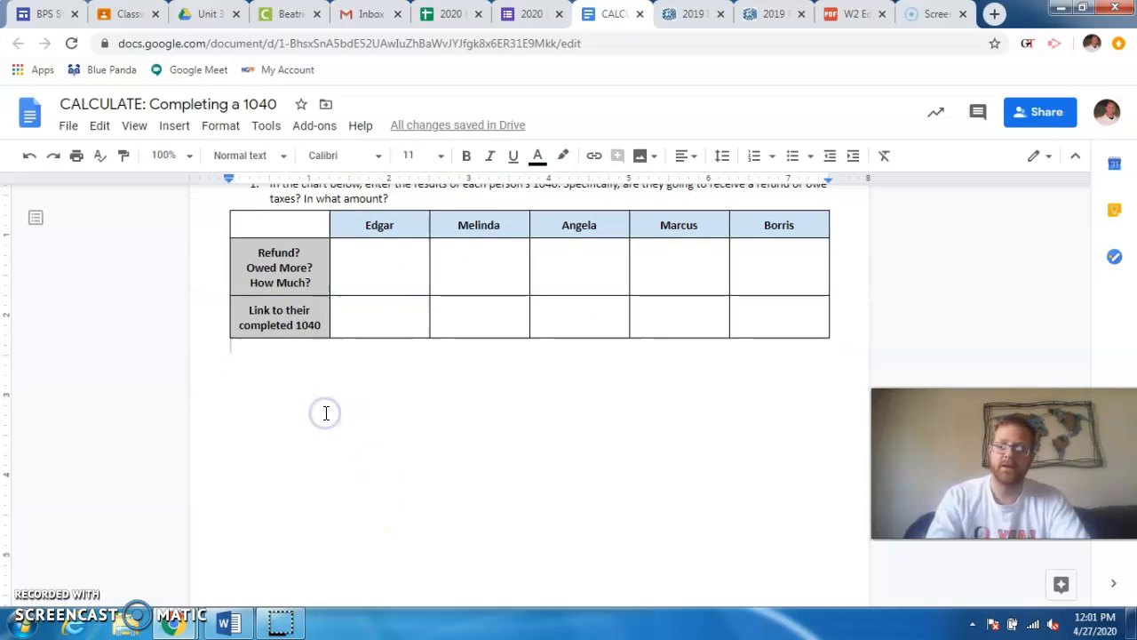
key(ctrl+v)
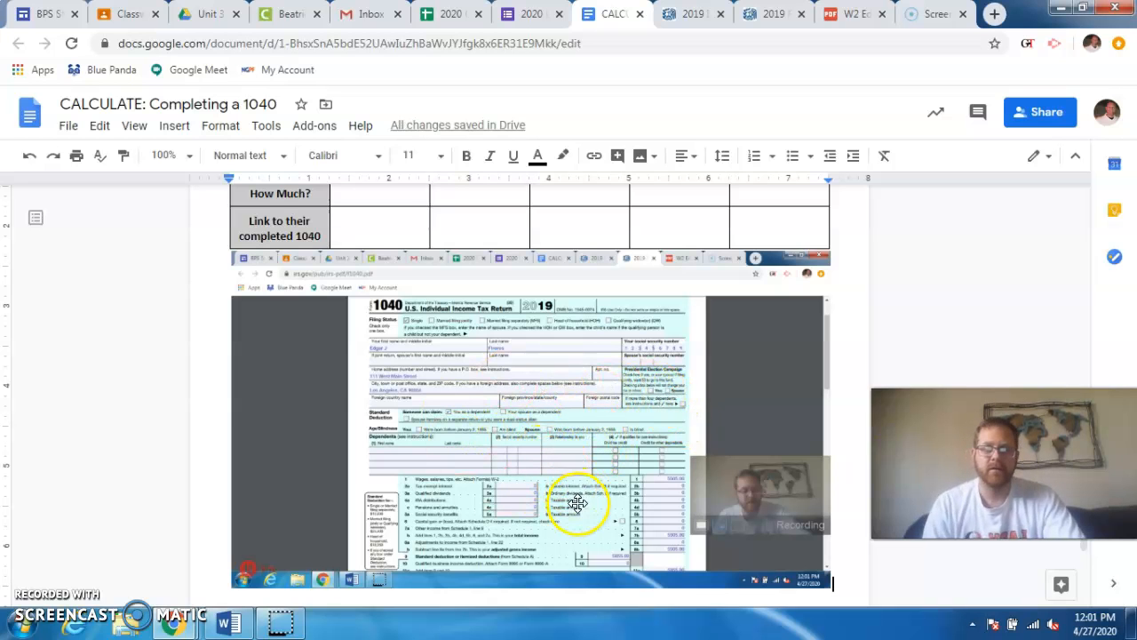
- Capture all of page 2 of the completed Form 1040 and paste the screenshot after the page 1 image in the assignment document
click(764, 15)
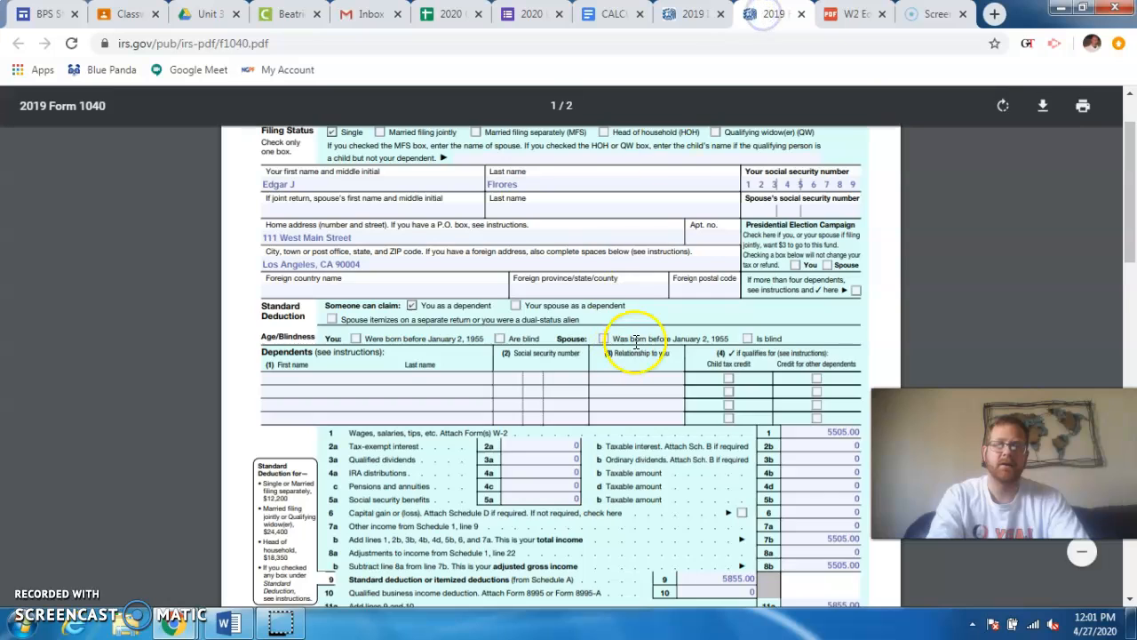
scroll(635, 340, down, 10)
scroll(637, 341, down, 1)
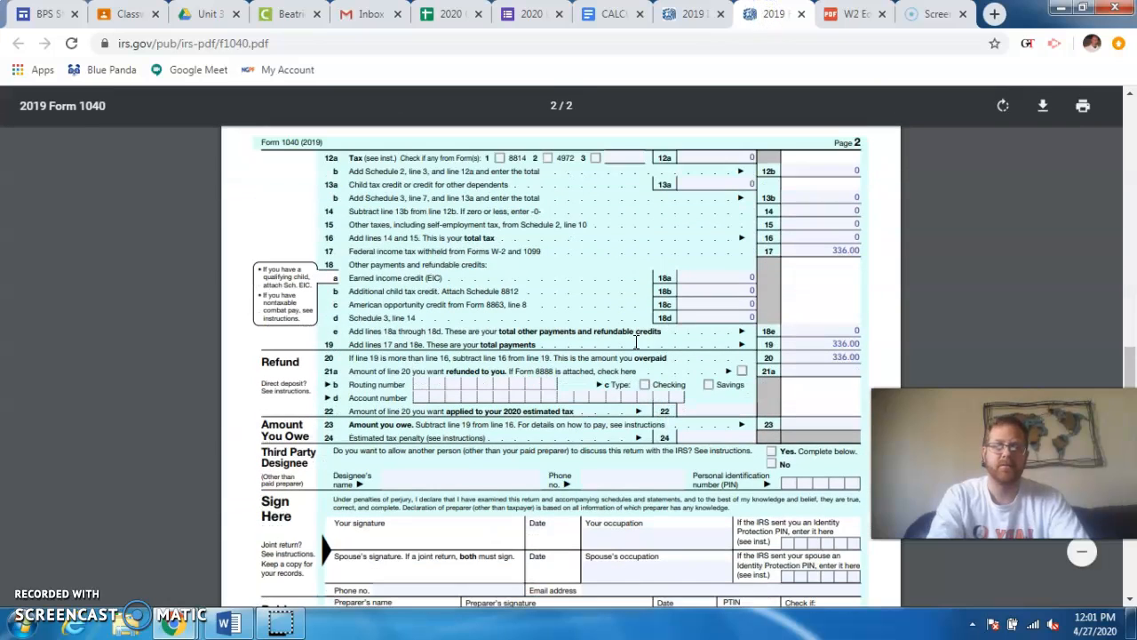
scroll(634, 338, down, 2)
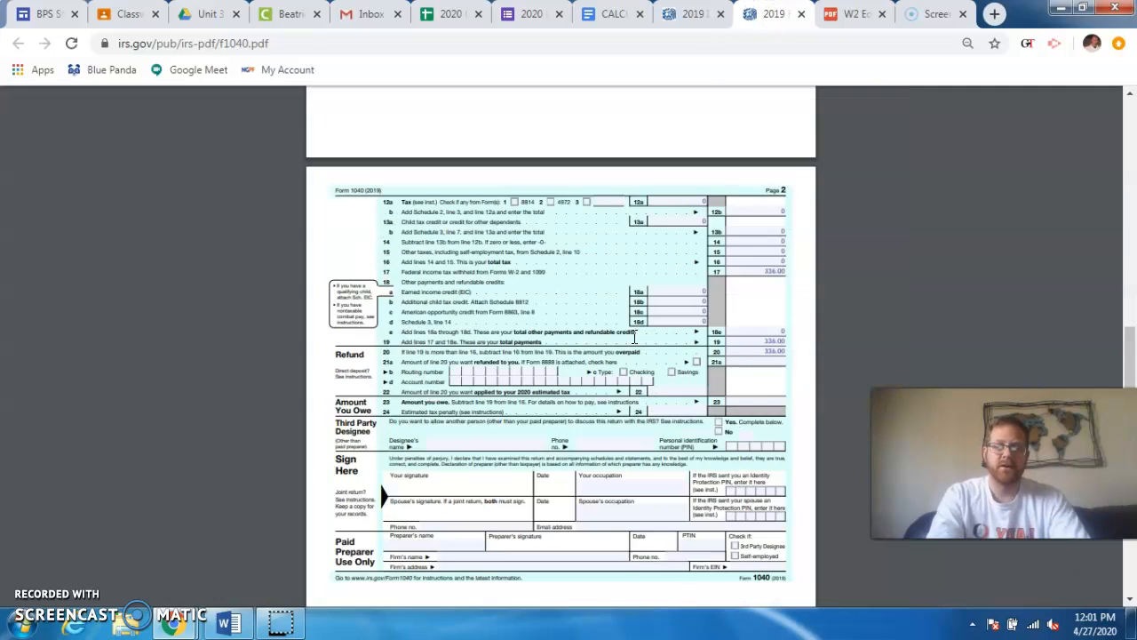
scroll(635, 338, down, 2)
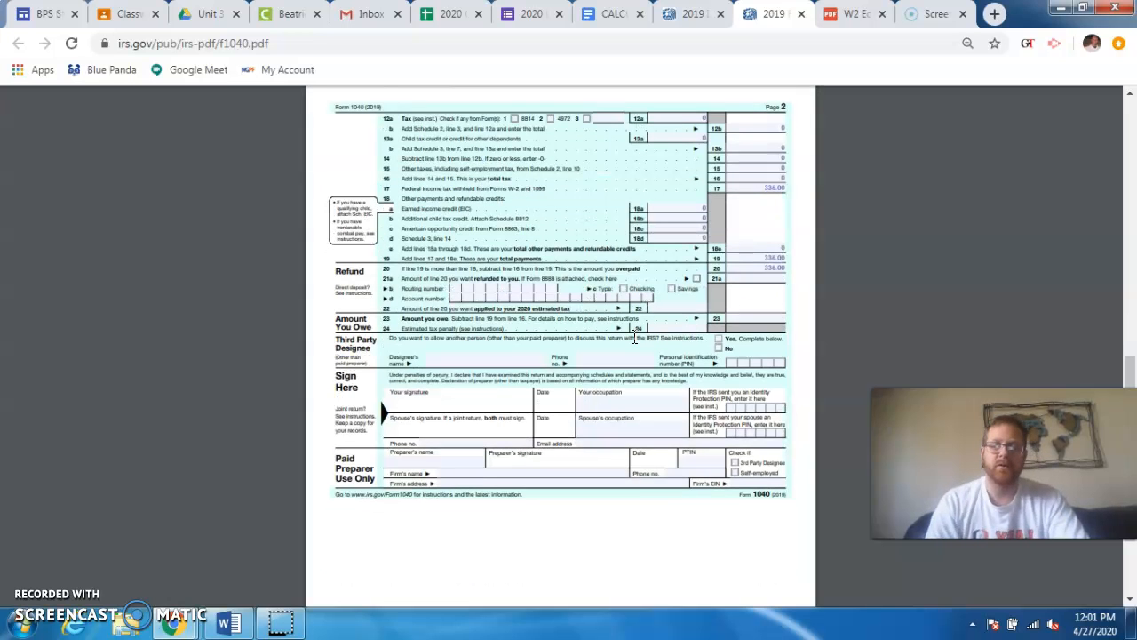
click(698, 13)
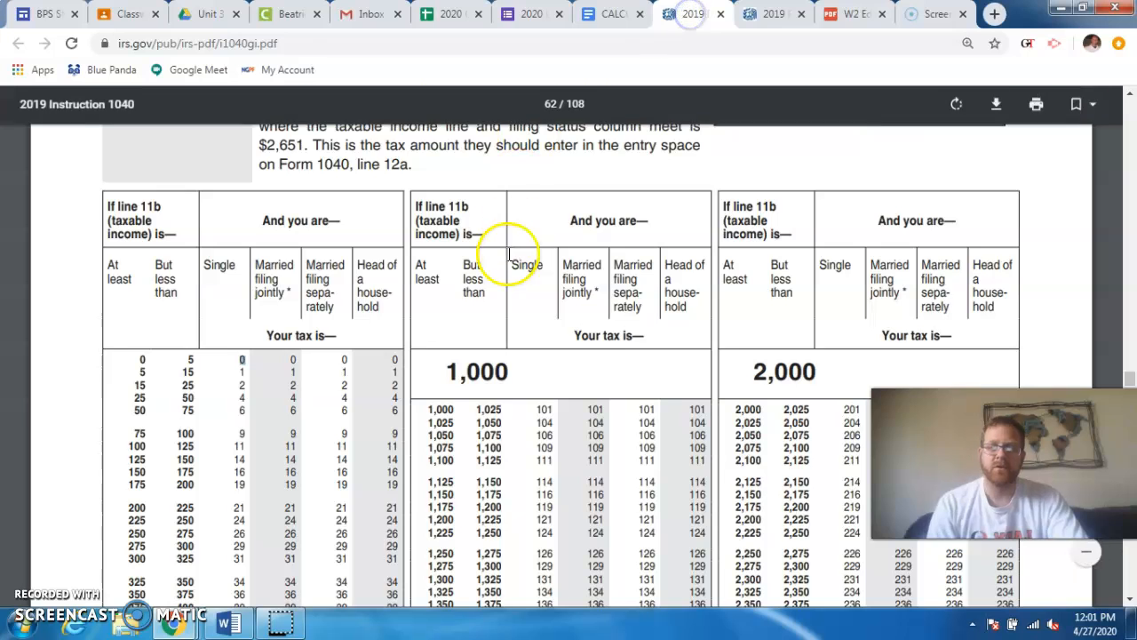
click(617, 14)
scroll(722, 476, down, 2)
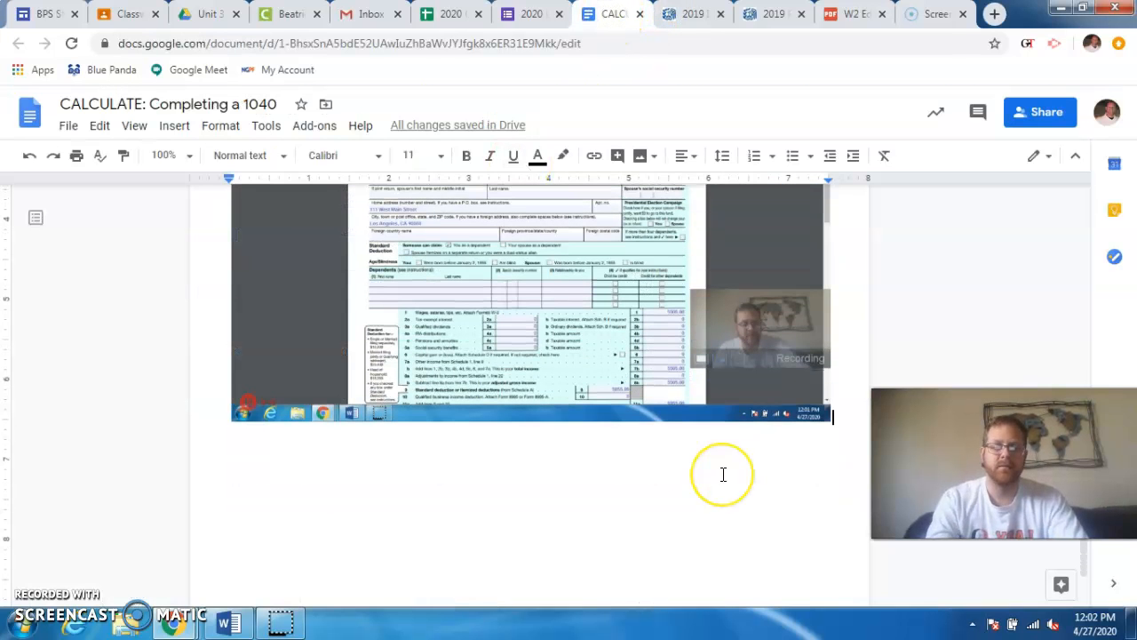
click(723, 475)
key(ctrl+v)
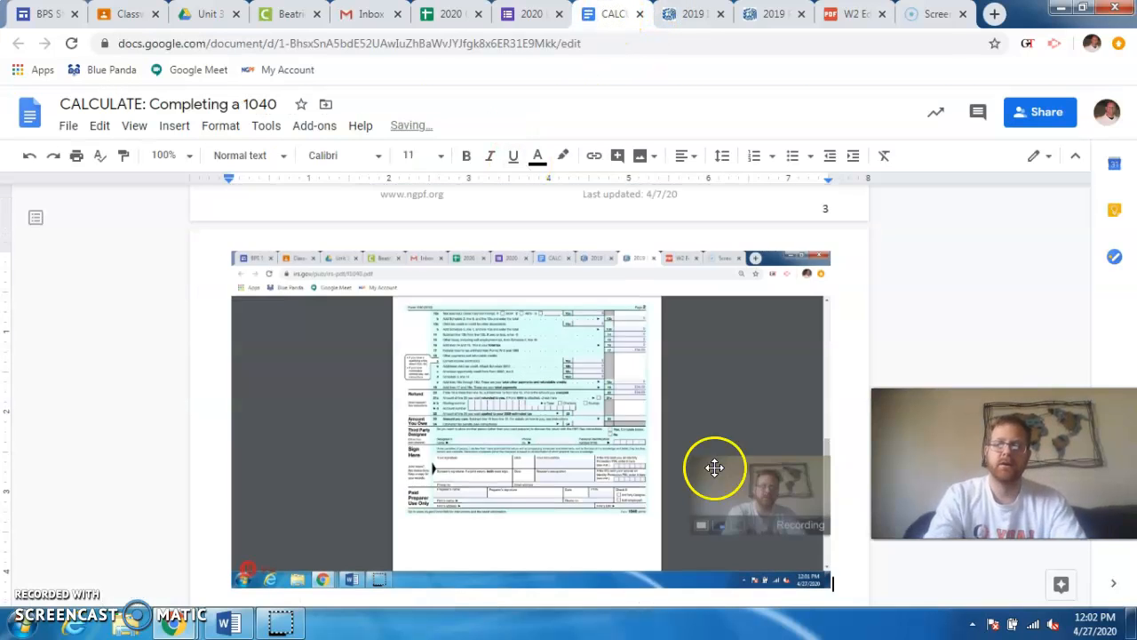
- Look over the two pasted Form 1040 screenshots and remove them from below the results chart
scroll(610, 468, up, 8)
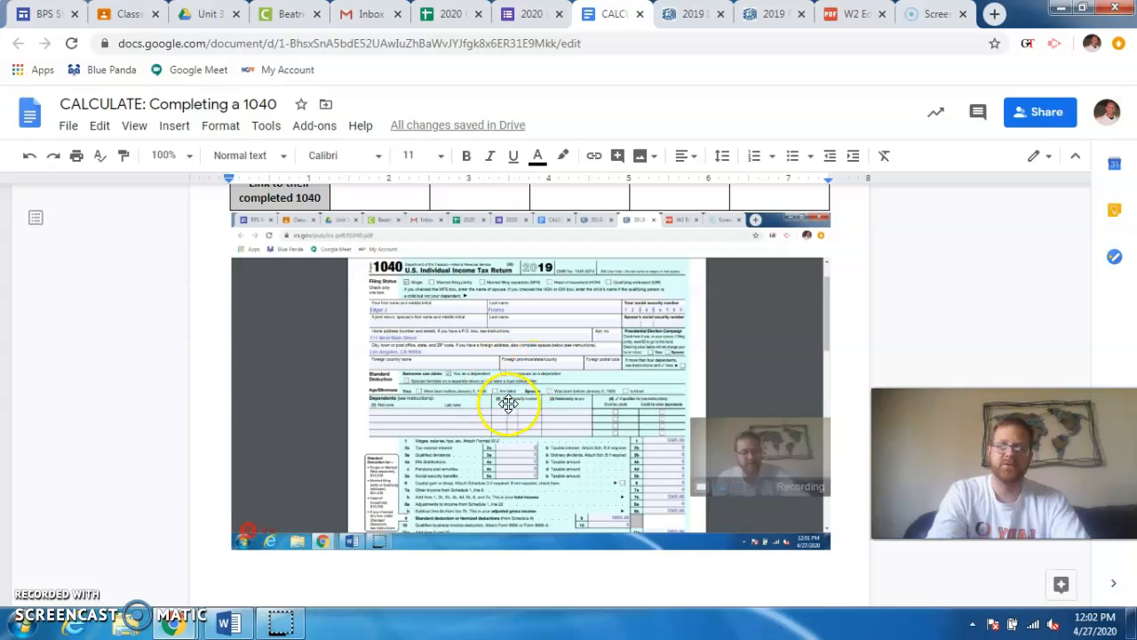
scroll(516, 386, down, 6)
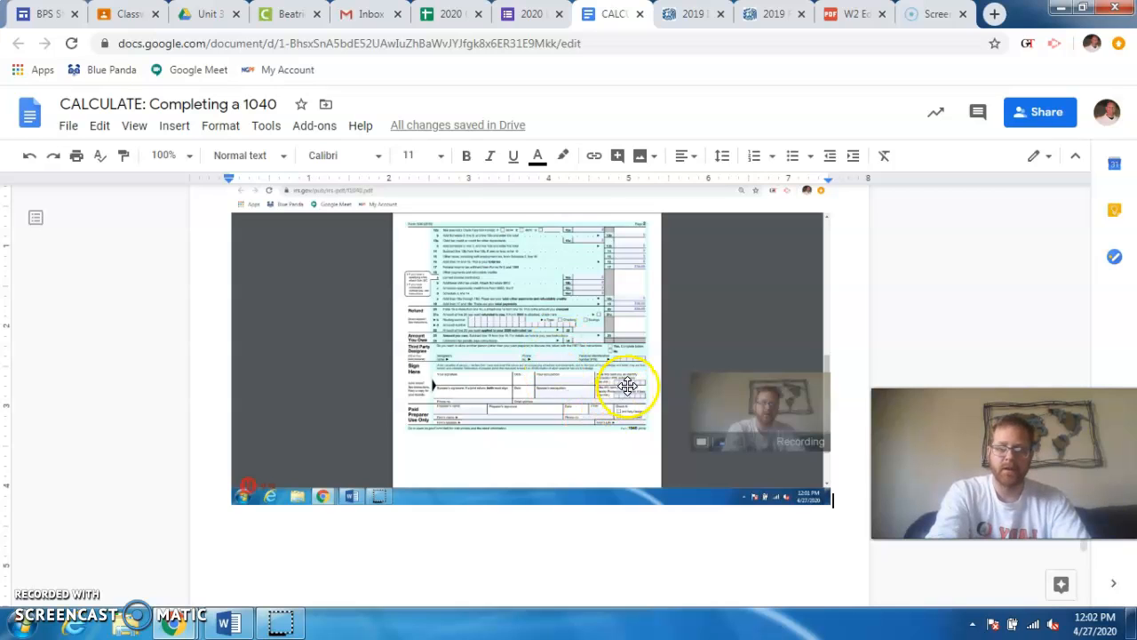
scroll(629, 385, down, 5)
scroll(625, 376, up, 1)
scroll(619, 376, up, 3)
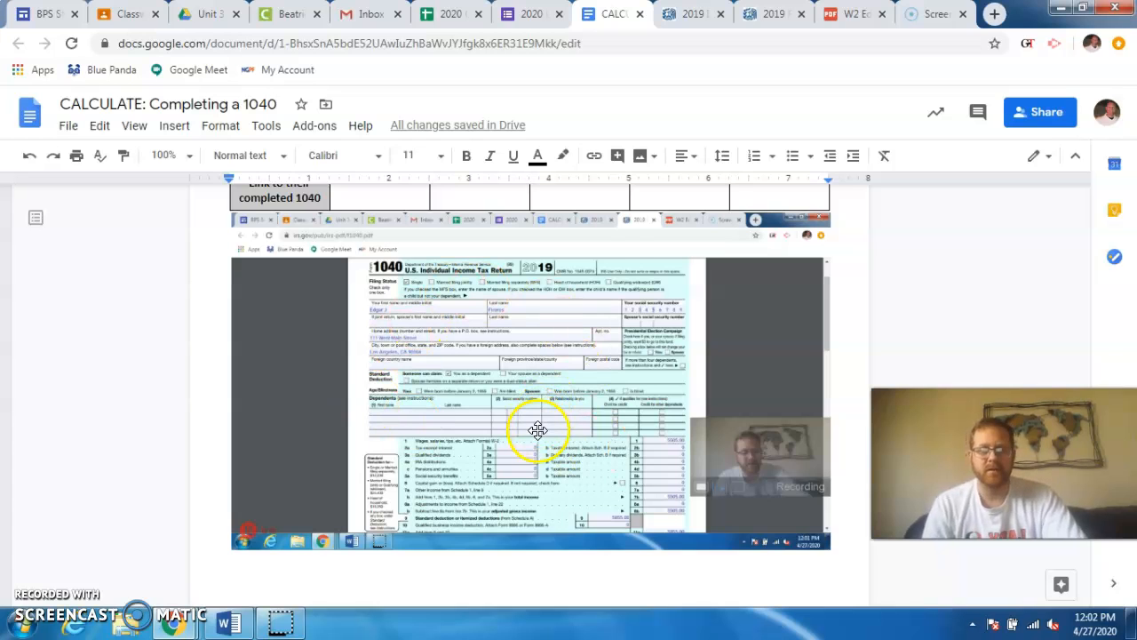
click(578, 377)
key(ctrl+v)
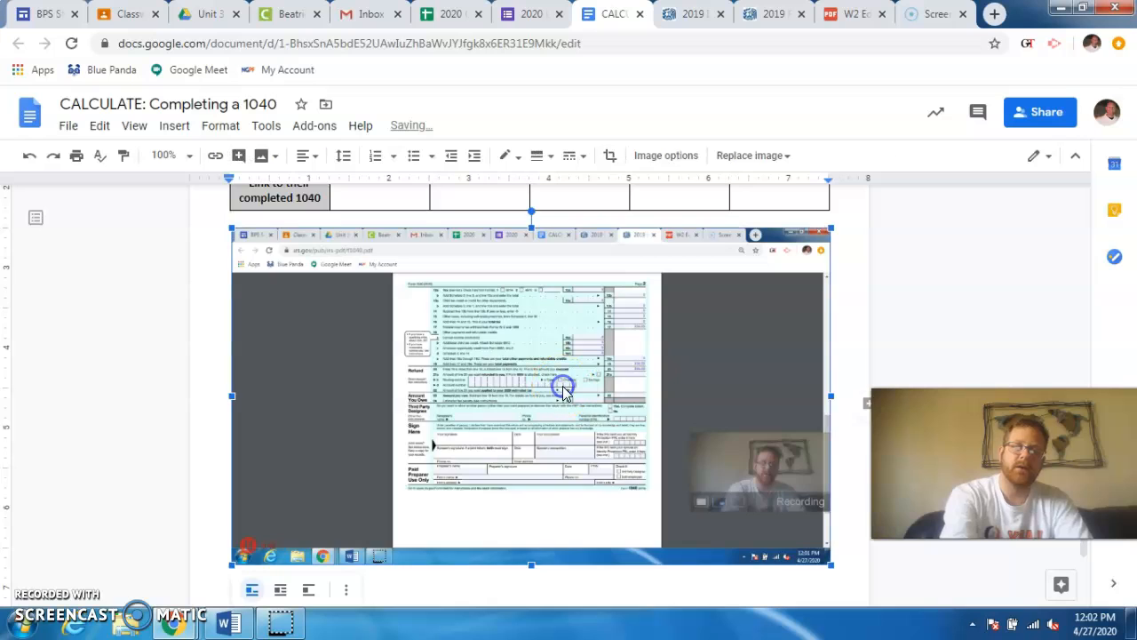
key(Delete)
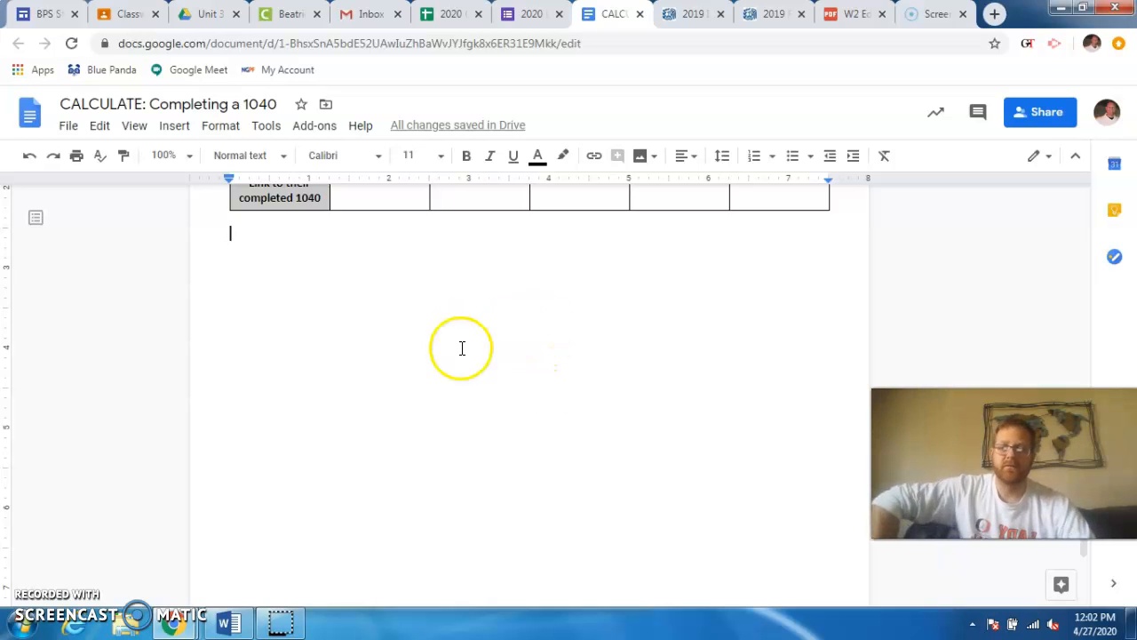
- Review the Part III results chart and the Part II table of directions for individual Form 1040 lines
scroll(487, 369, up, 2)
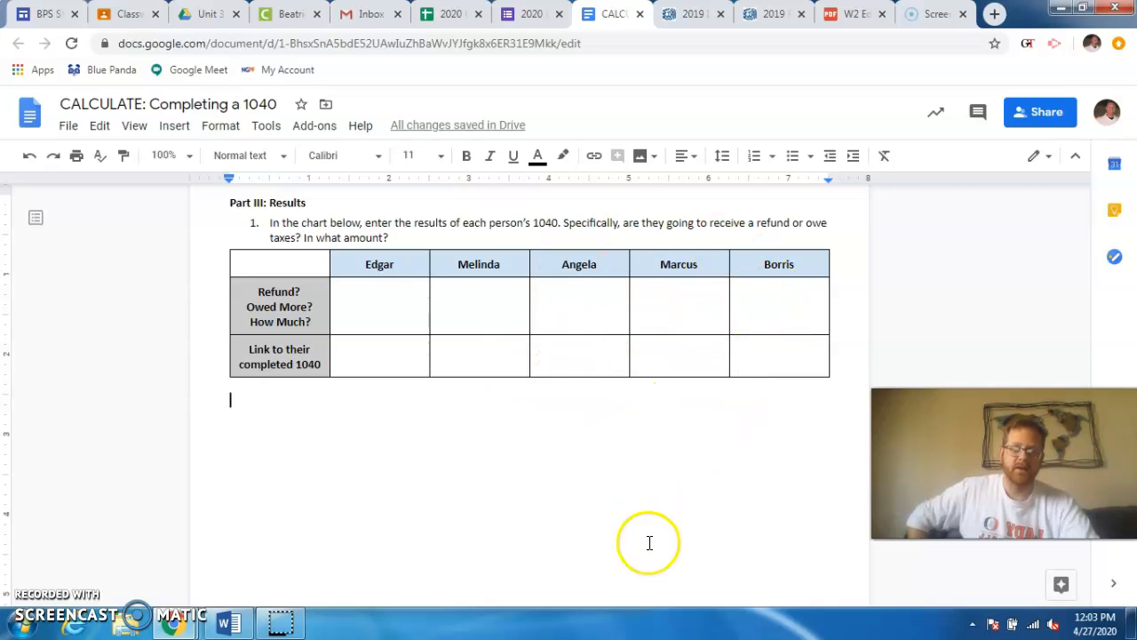
click(593, 306)
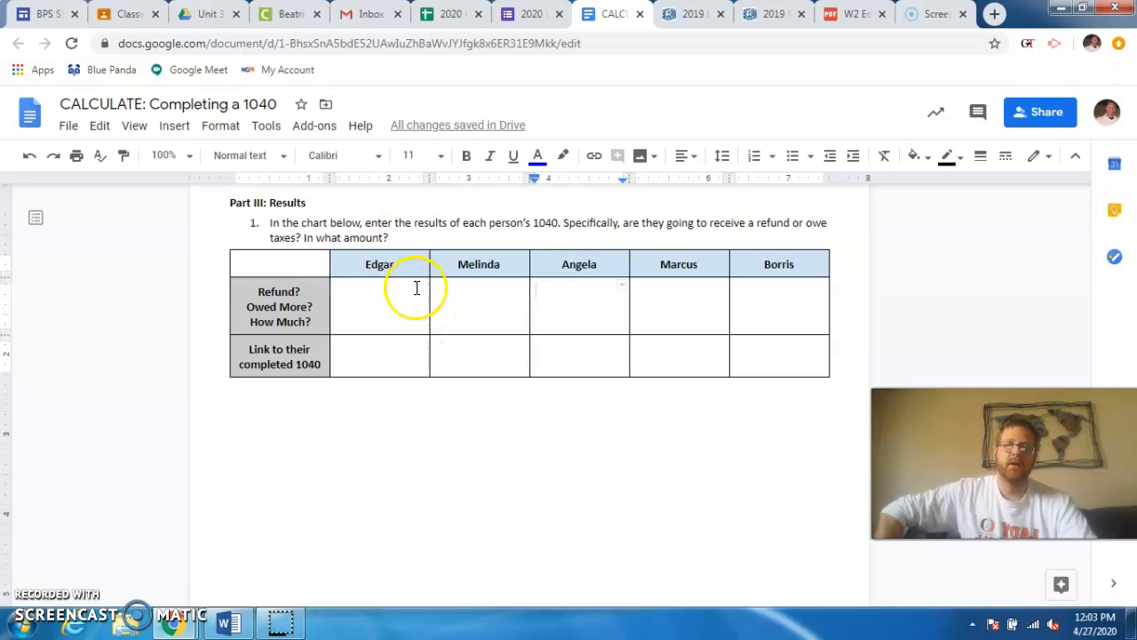
click(392, 307)
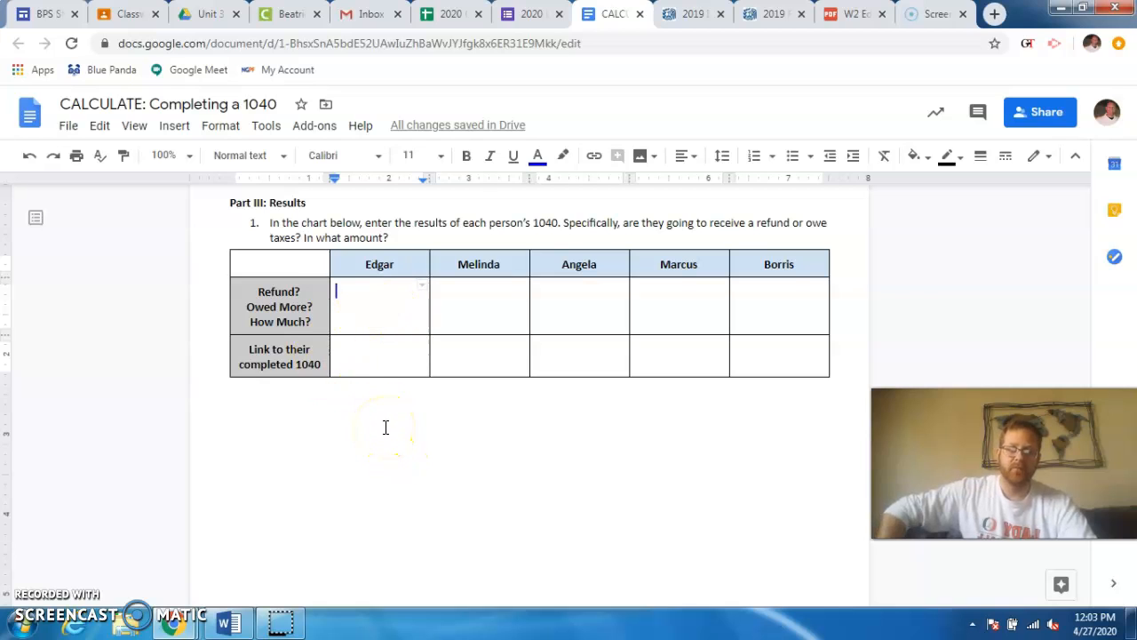
scroll(394, 424, down, 1)
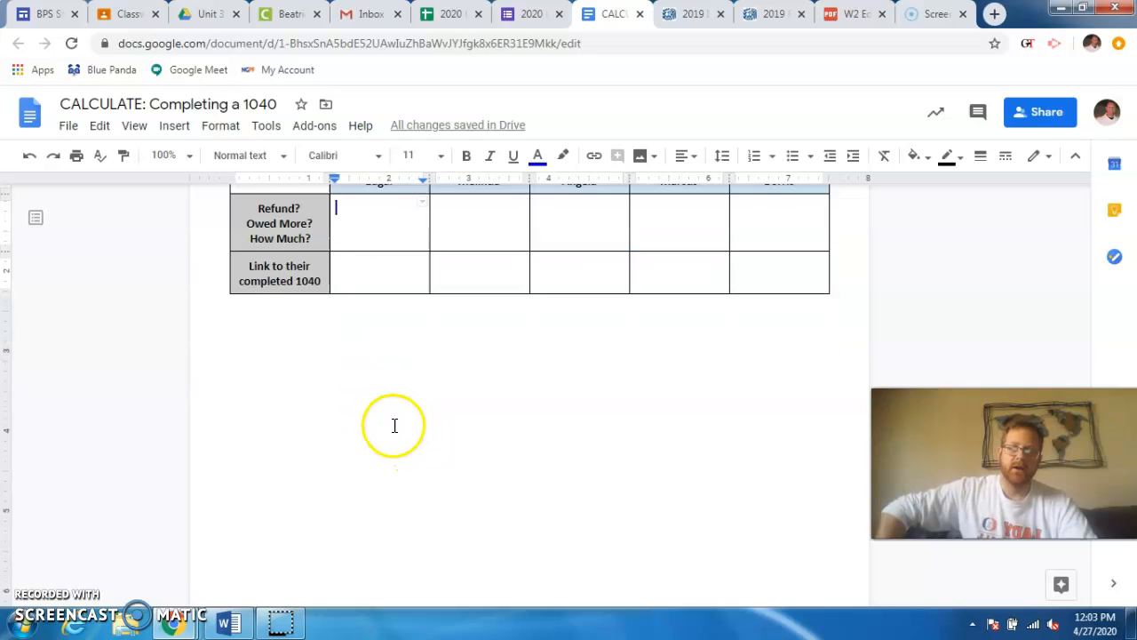
click(346, 378)
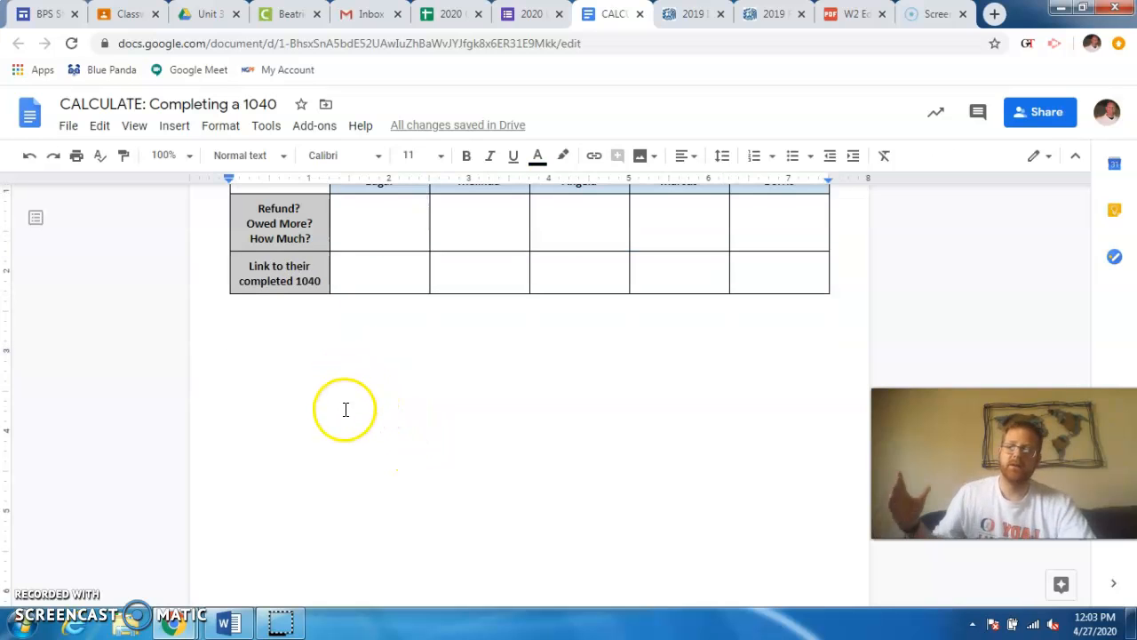
scroll(498, 419, up, 4)
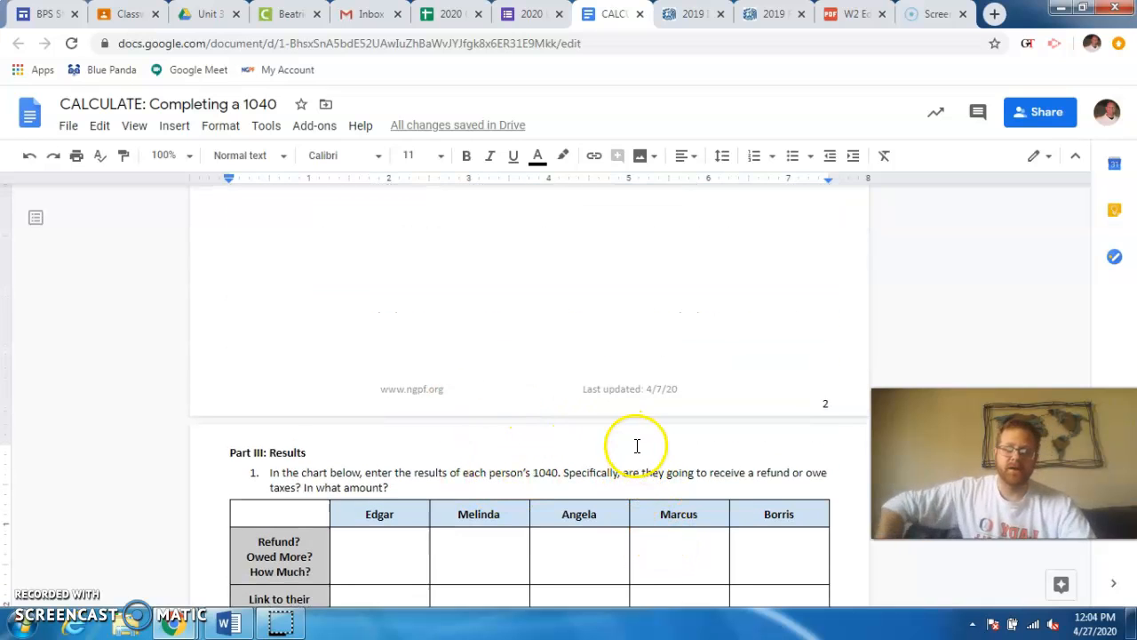
click(640, 383)
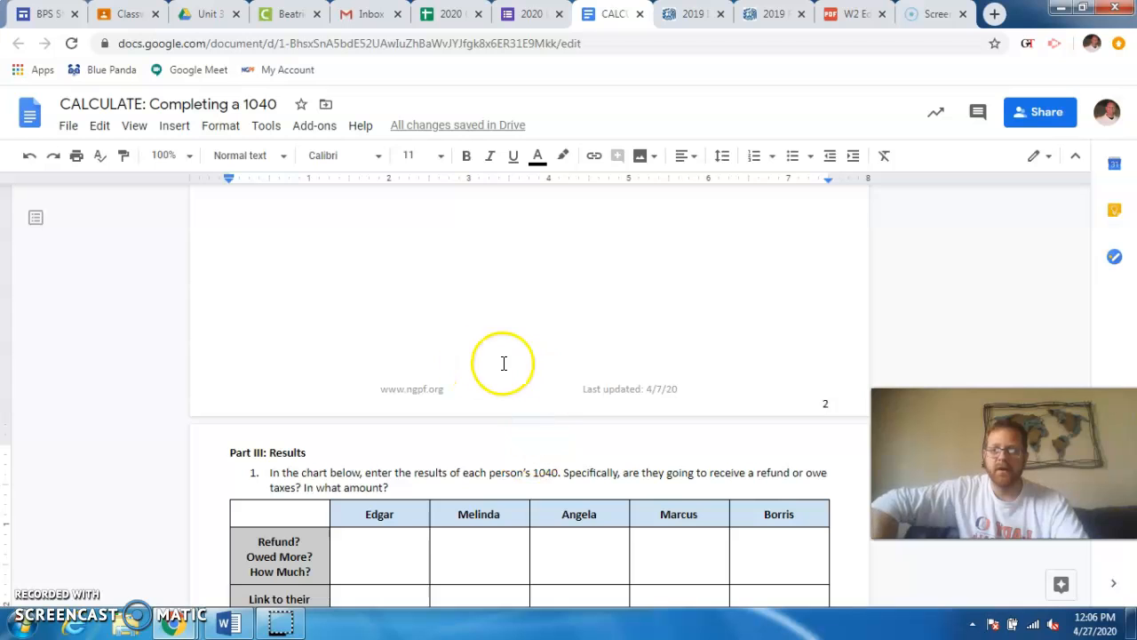
scroll(521, 358, up, 5)
scroll(522, 358, up, 2)
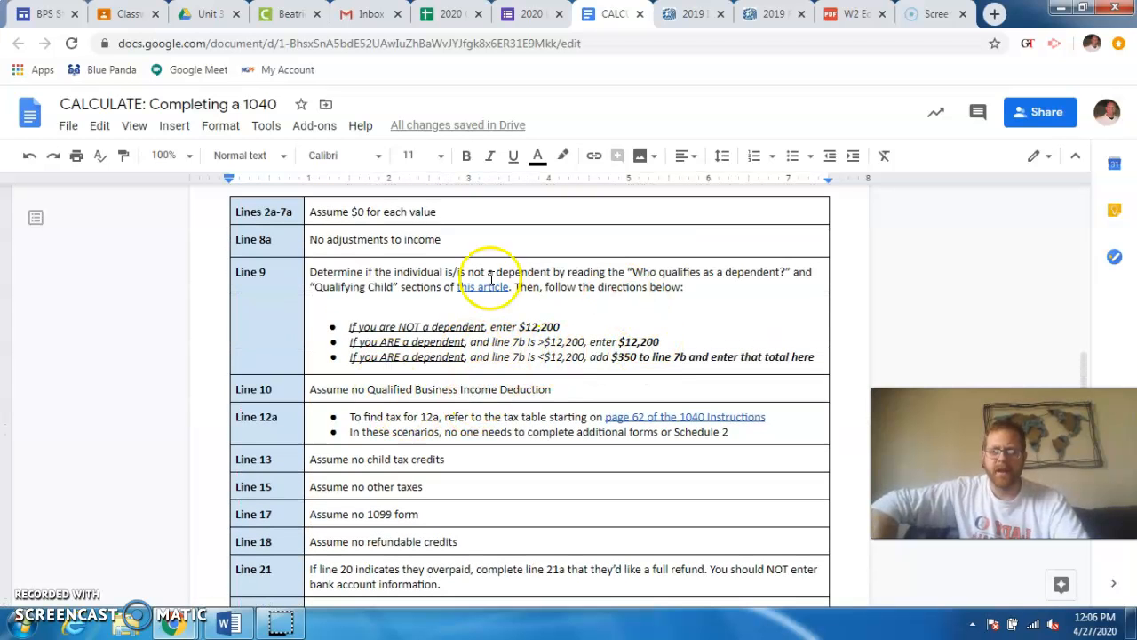
scroll(613, 445, up, 4)
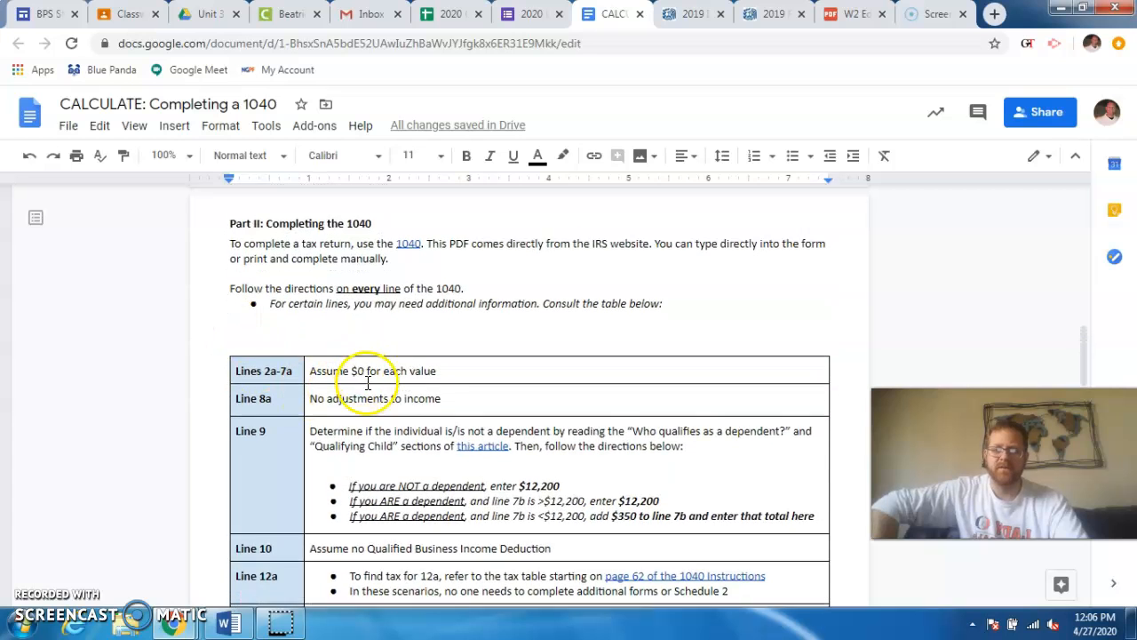
scroll(368, 365, down, 4)
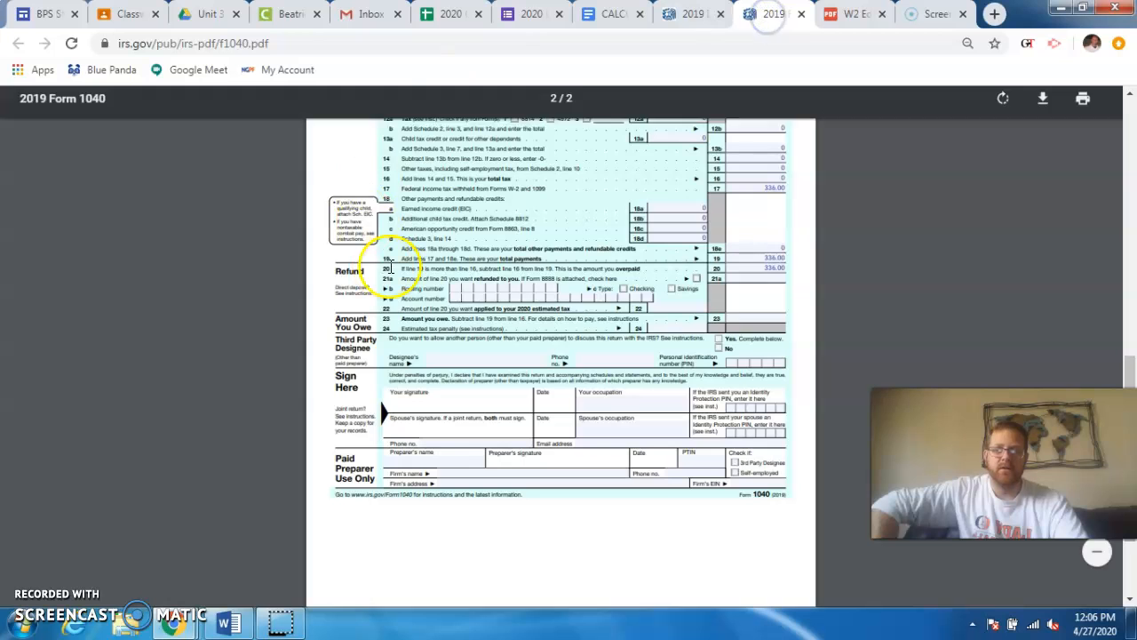
- Review page 1 of the Form 1040, the directions for lines 9 to 23, and the W-2
scroll(454, 356, up, 2)
scroll(466, 336, up, 4)
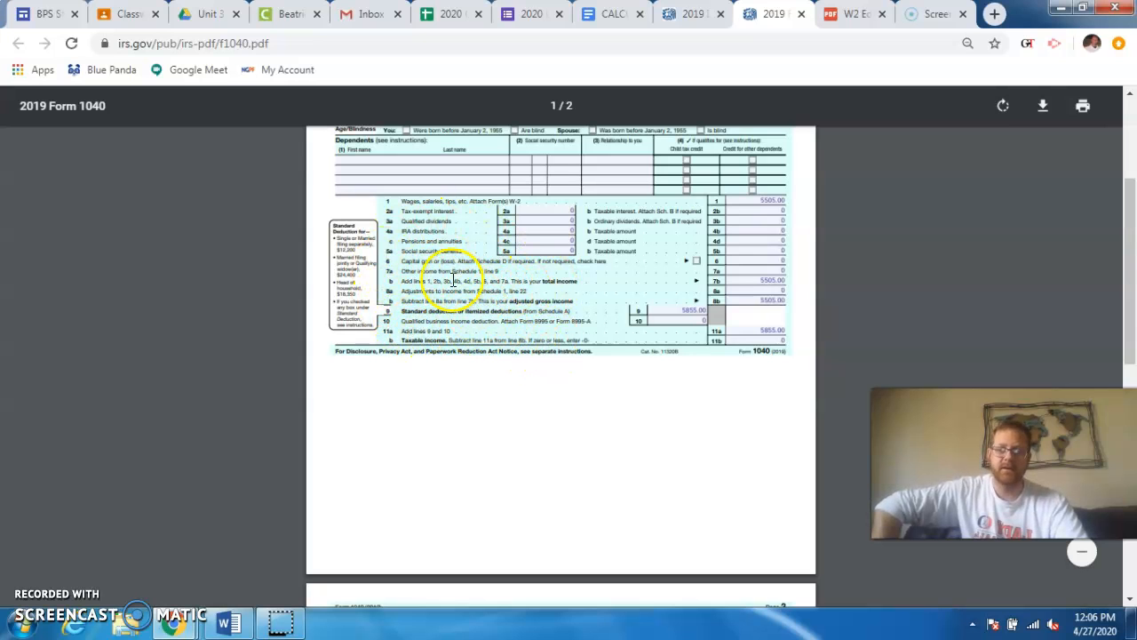
drag(433, 251, 457, 287)
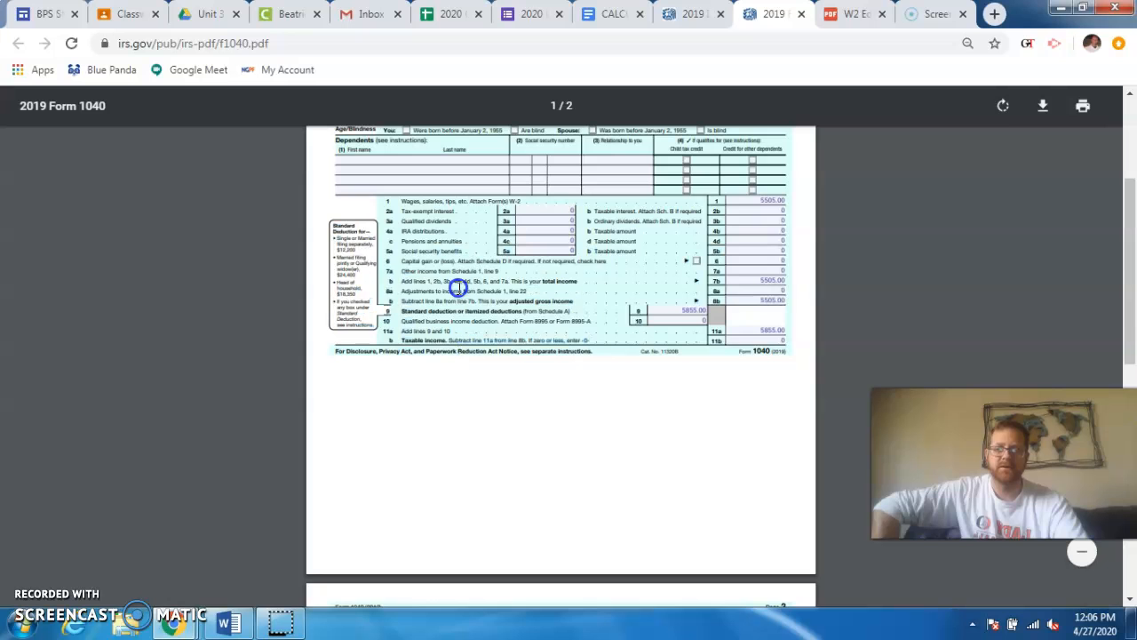
click(607, 14)
scroll(410, 373, down, 2)
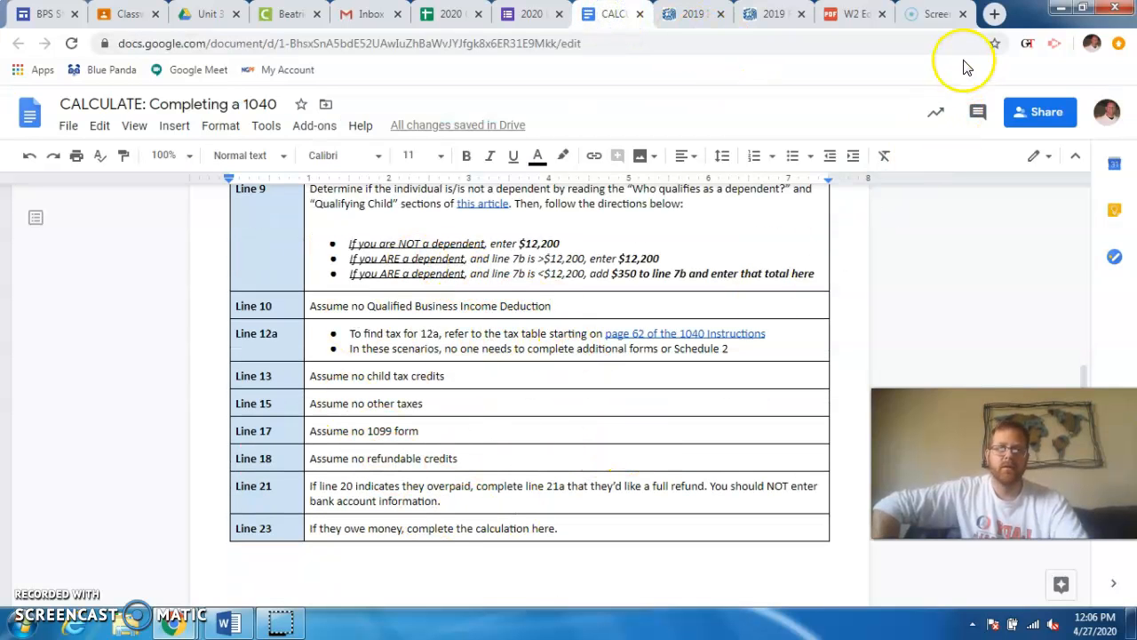
click(843, 16)
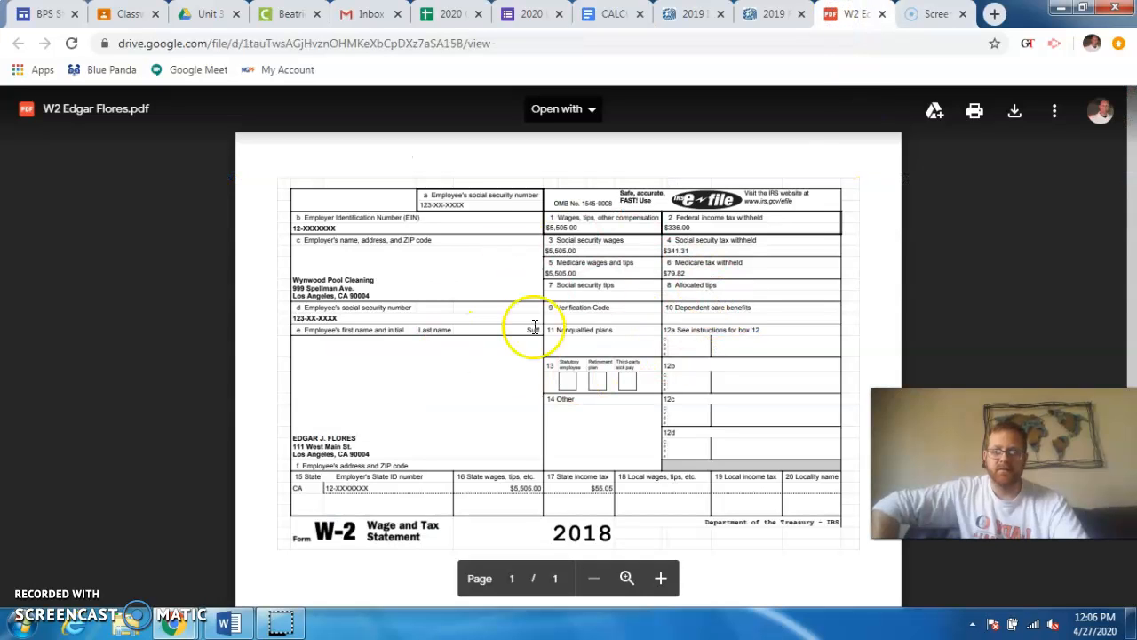